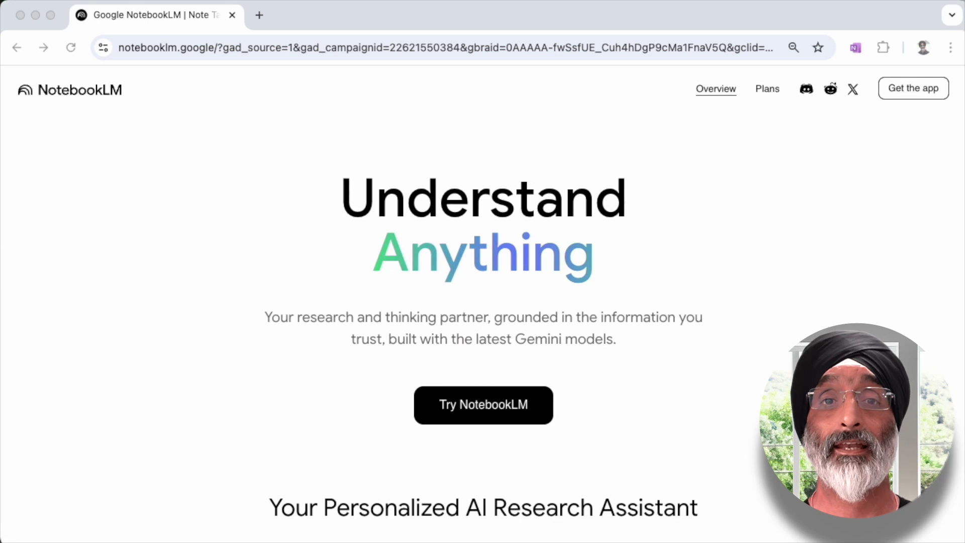
Look through the NotebookLM overview page, from source uploads, instant insights, citations and Audio Overview to the privacy section.
{"action": "scroll", "coordinate": [482, 301], "scroll_direction": "down", "scroll_amount": 4}
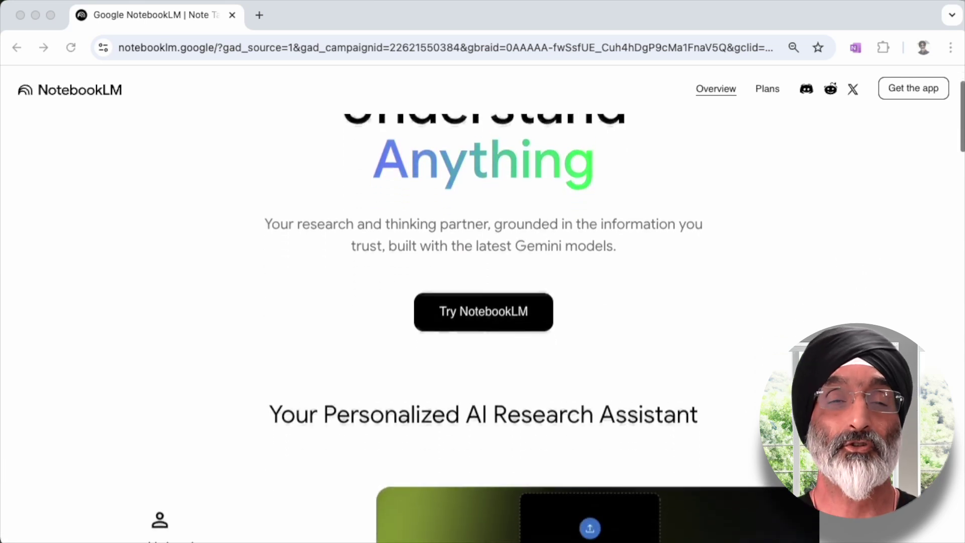
{"action": "scroll", "coordinate": [483, 302], "scroll_direction": "down", "scroll_amount": 4}
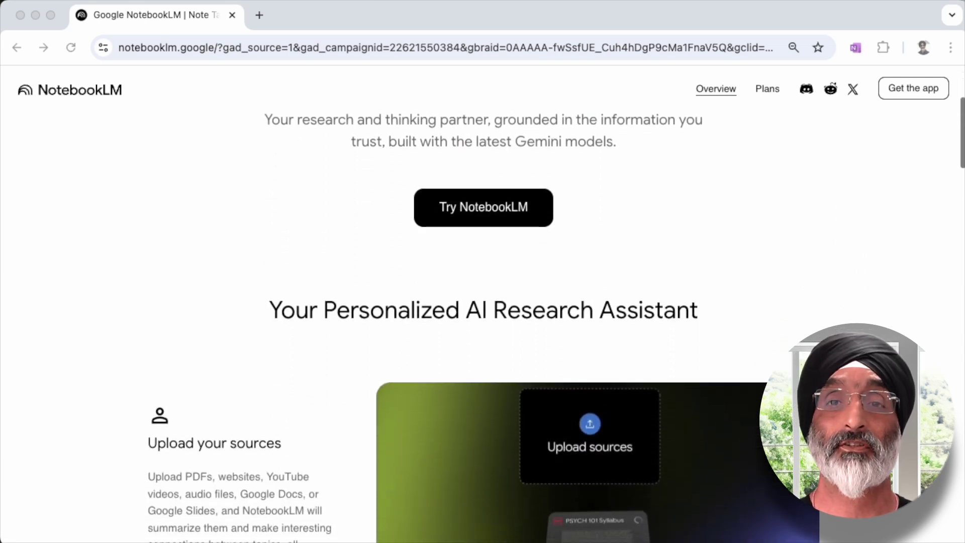
{"action": "scroll", "coordinate": [482, 302], "scroll_direction": "down", "scroll_amount": 4}
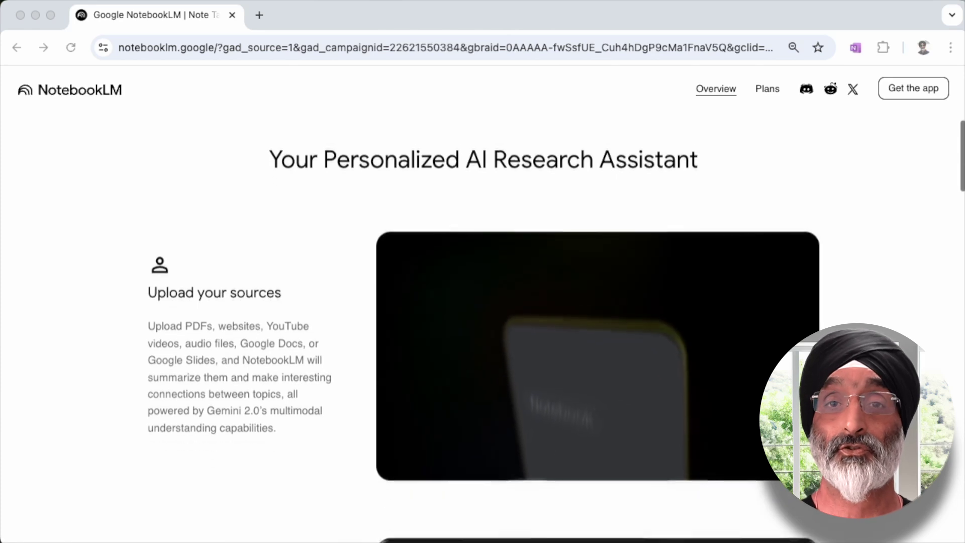
{"action": "scroll", "coordinate": [482, 301], "scroll_direction": "down", "scroll_amount": 2}
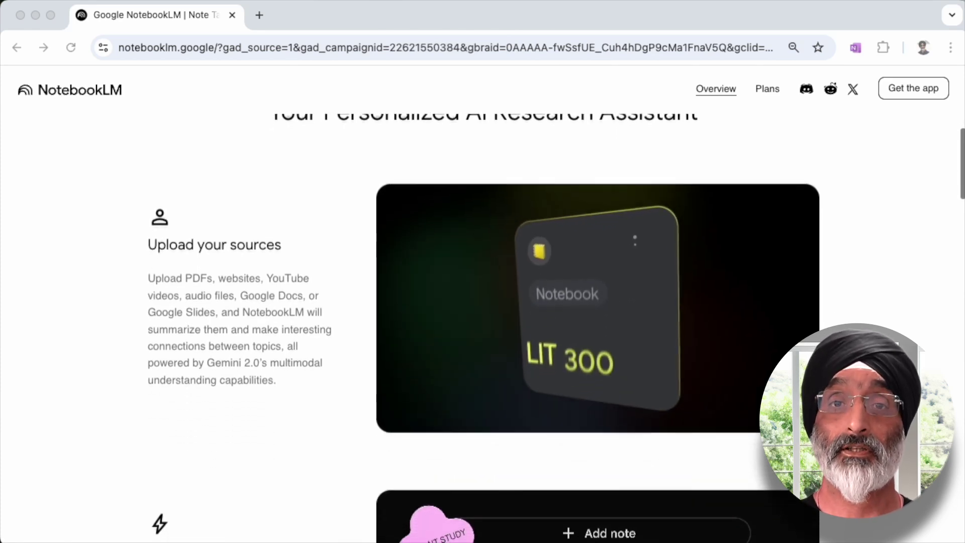
{"action": "scroll", "coordinate": [482, 302], "scroll_direction": "down", "scroll_amount": 1}
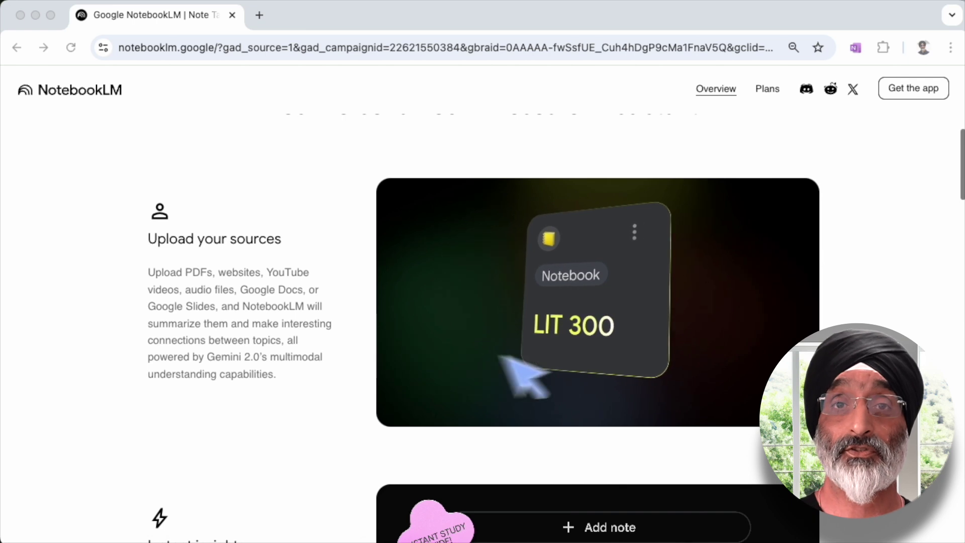
{"action": "scroll", "coordinate": [482, 302], "scroll_direction": "down", "scroll_amount": 1}
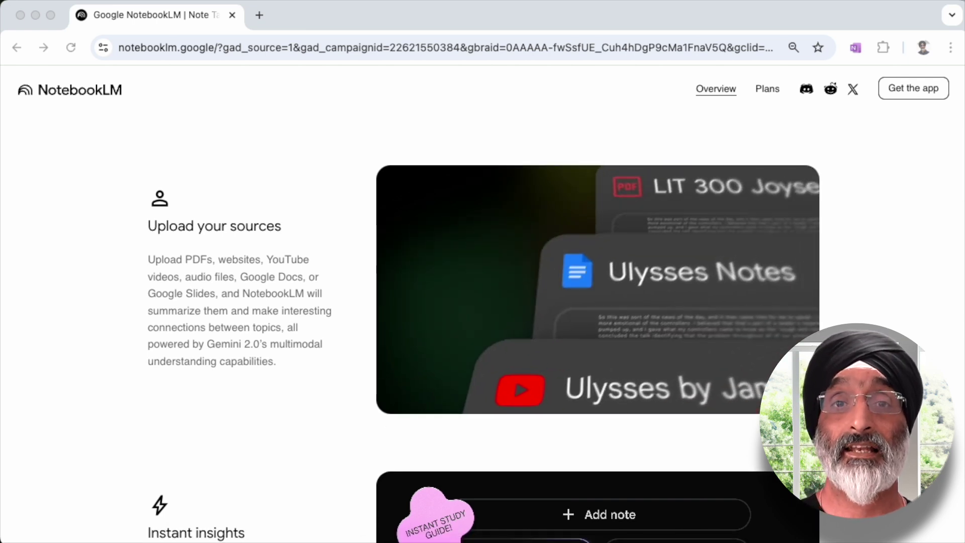
{"action": "scroll", "coordinate": [483, 302], "scroll_direction": "down", "scroll_amount": 3}
{"action": "scroll", "coordinate": [483, 302], "scroll_direction": "down", "scroll_amount": 5}
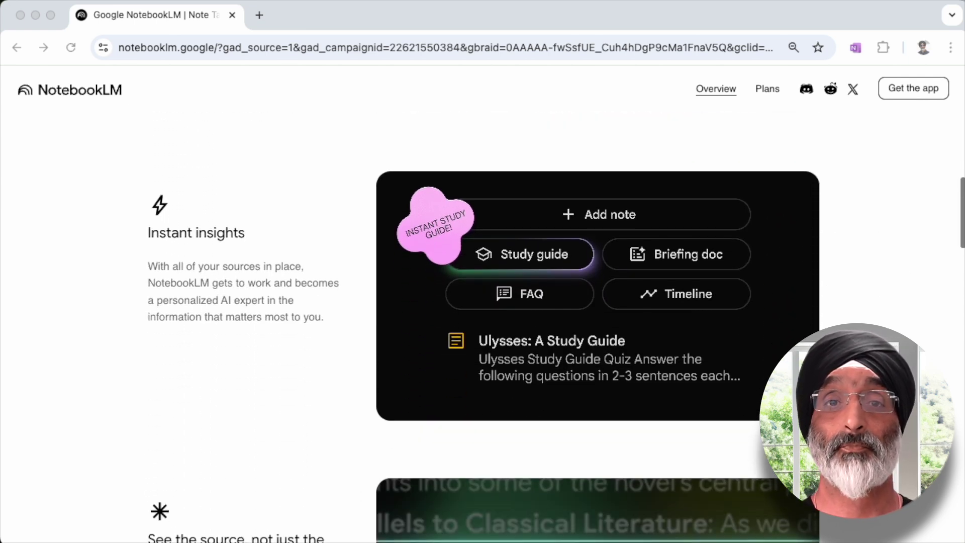
{"action": "scroll", "coordinate": [483, 302], "scroll_direction": "down", "scroll_amount": 6}
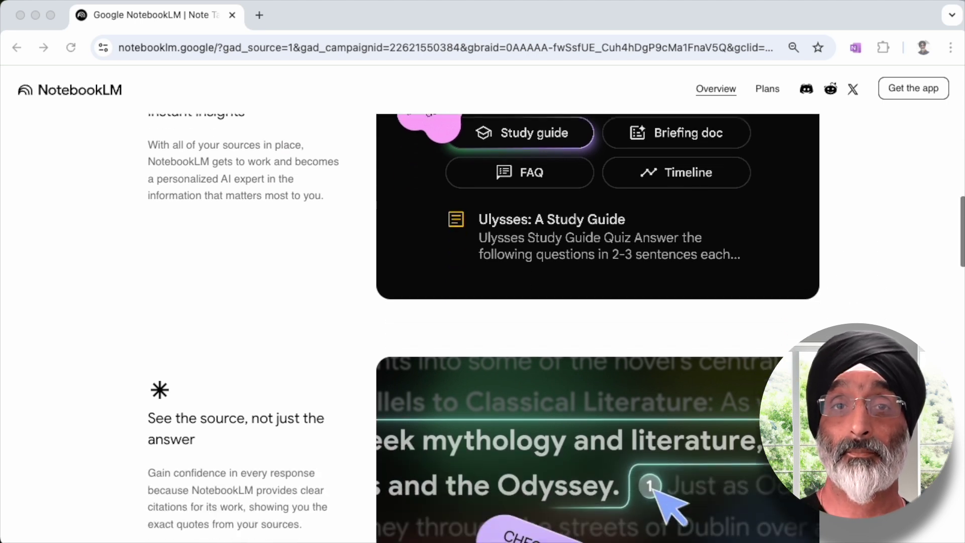
{"action": "scroll", "coordinate": [482, 301], "scroll_direction": "down", "scroll_amount": 1}
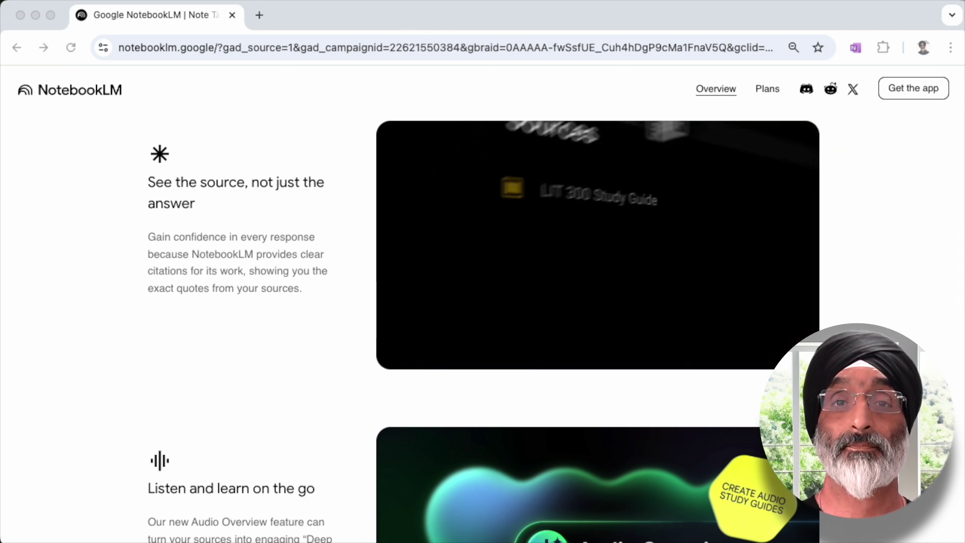
{"action": "scroll", "coordinate": [482, 302], "scroll_direction": "down", "scroll_amount": 5}
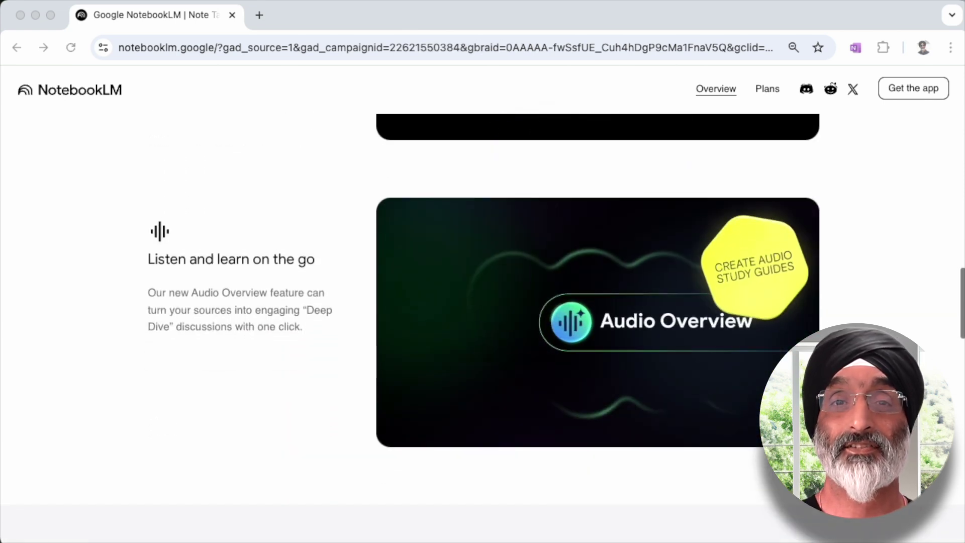
{"action": "scroll", "coordinate": [483, 301], "scroll_direction": "down", "scroll_amount": 1}
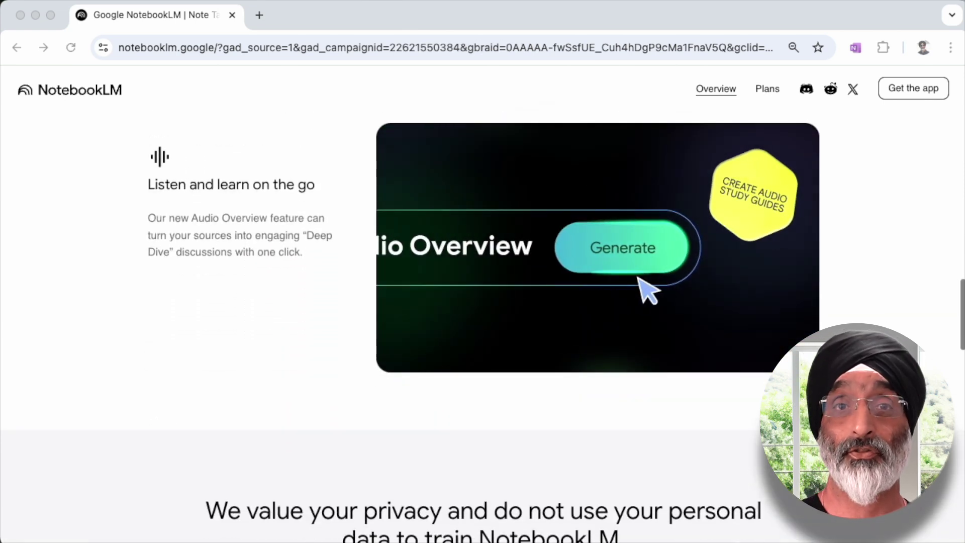
{"action": "scroll", "coordinate": [482, 301], "scroll_direction": "down", "scroll_amount": 3}
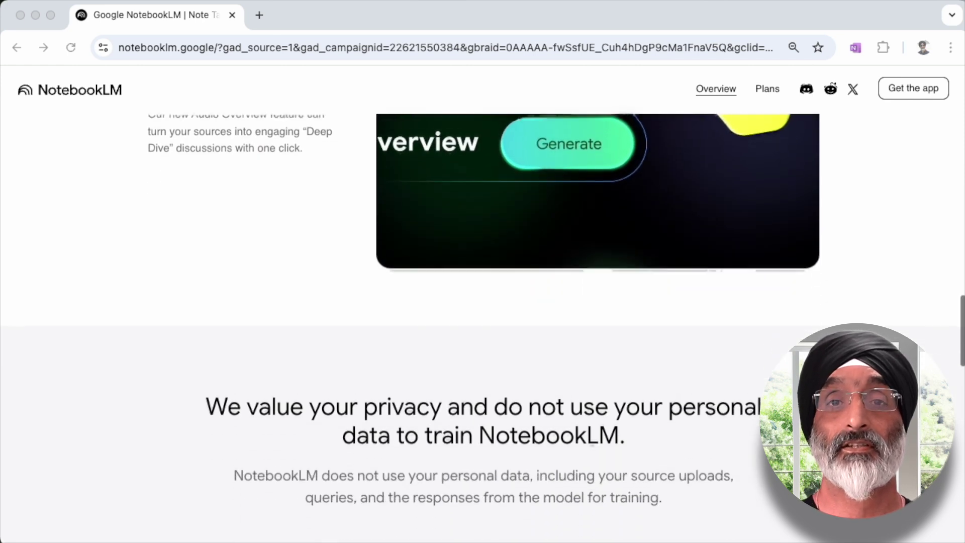
{"action": "scroll", "coordinate": [483, 301], "scroll_direction": "down", "scroll_amount": 2}
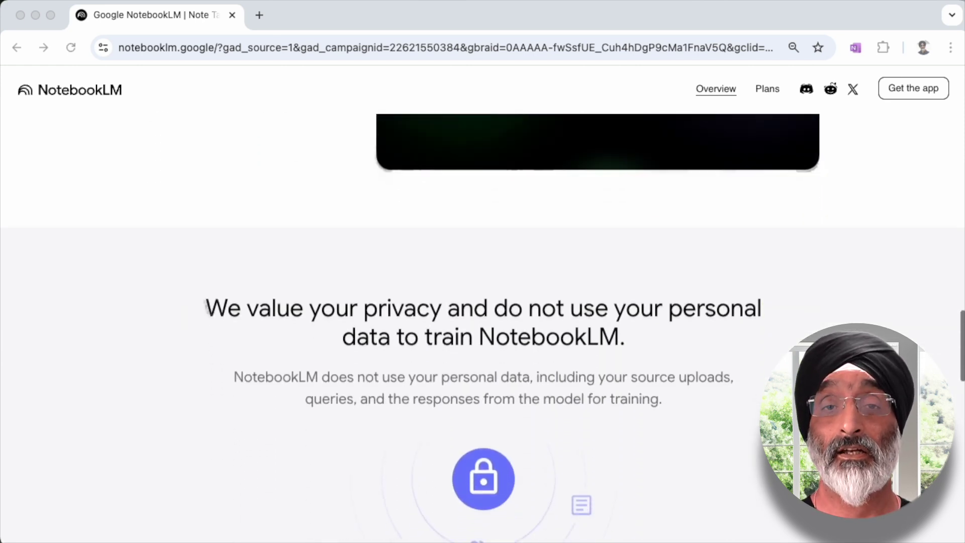
{"action": "scroll", "coordinate": [482, 301], "scroll_direction": "down", "scroll_amount": 2}
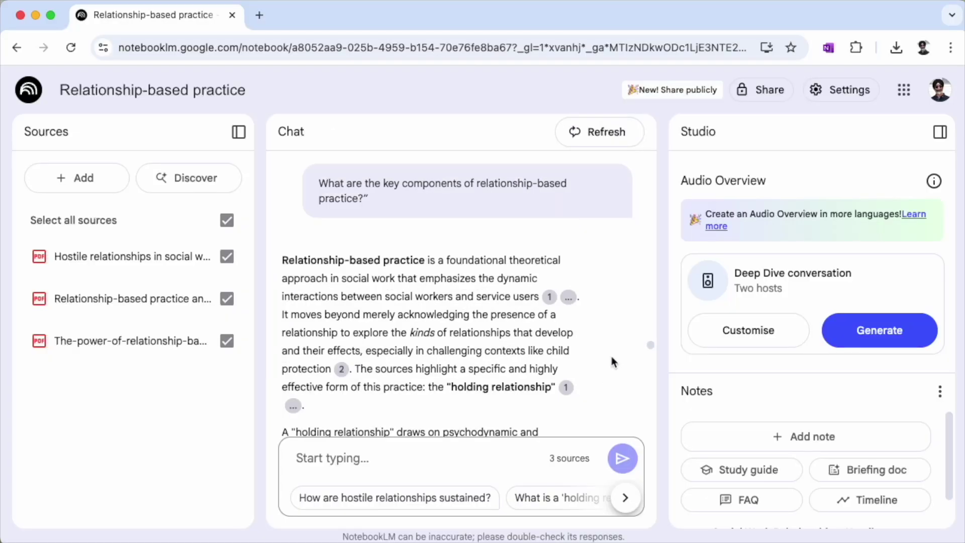
Read through the chat answer on the key components of relationship-based practice.
{"action": "scroll", "coordinate": [612, 358], "scroll_direction": "down", "scroll_amount": 5}
{"action": "scroll", "coordinate": [611, 356], "scroll_direction": "down", "scroll_amount": 7}
{"action": "left_click", "coordinate": [418, 251]}
{"action": "scroll", "coordinate": [420, 243], "scroll_direction": "down", "scroll_amount": 7}
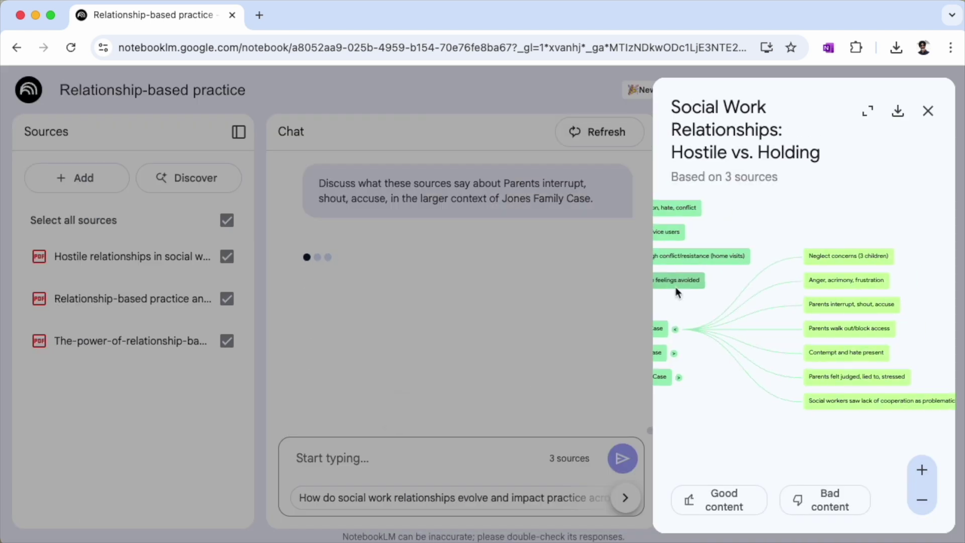
Enlarge the Social Work Relationships: Hostile vs. Holding mind map and expand its Psycho-social Dynamics branch.
{"action": "left_click", "coordinate": [867, 108]}
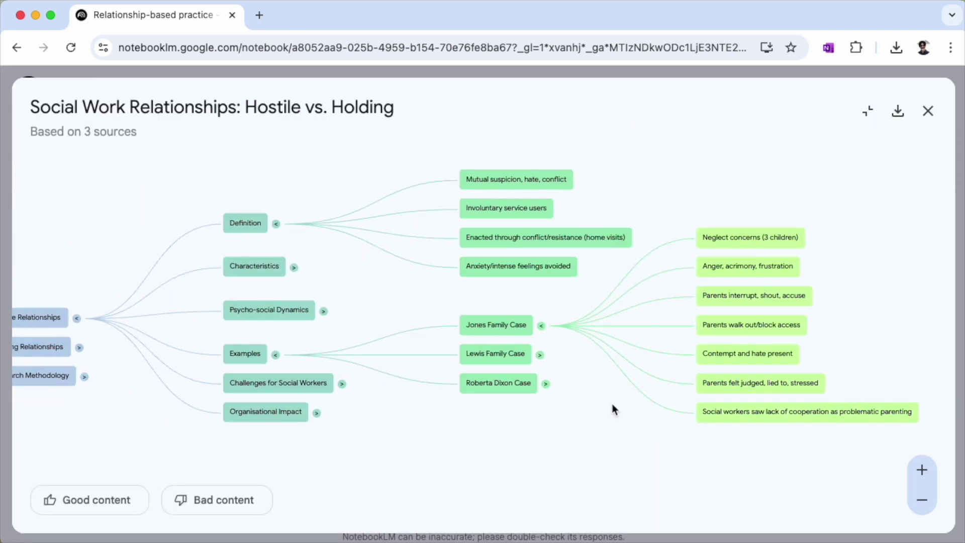
{"action": "left_click", "coordinate": [324, 311]}
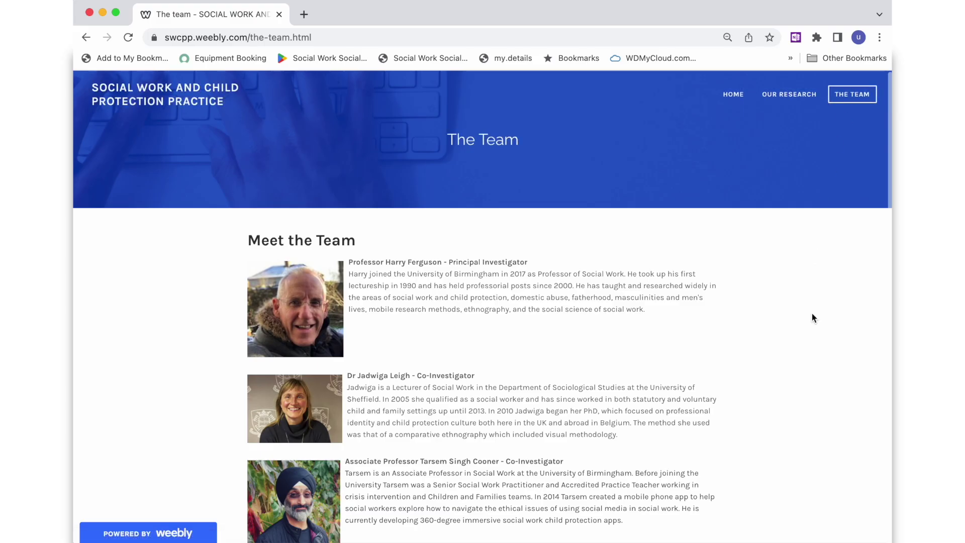
Look over the team profiles on the Social Work and Child Protection Practice website.
{"action": "scroll", "coordinate": [812, 314], "scroll_direction": "down", "scroll_amount": 4}
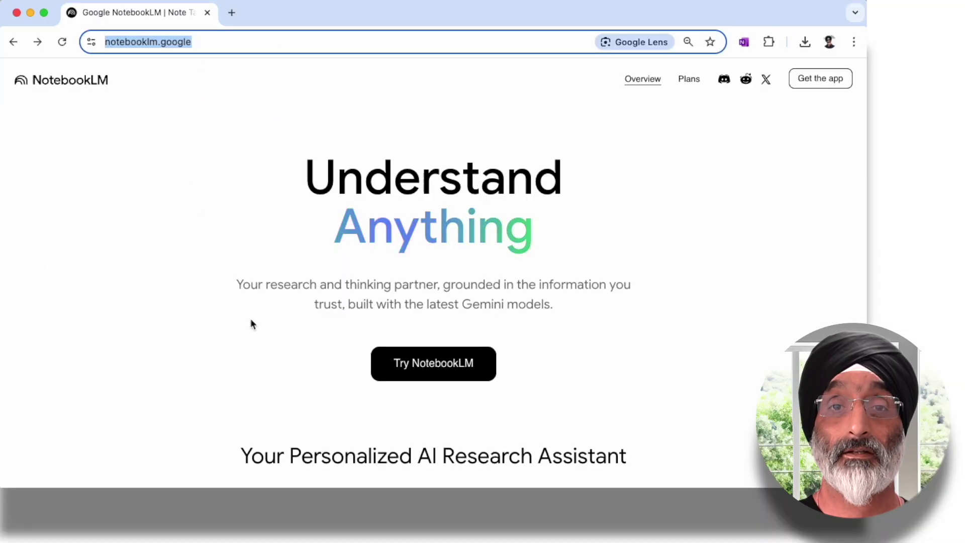
Create a new notebook in NotebookLM without adding sources yet and title it "Relationship-based practice".
{"action": "left_click", "coordinate": [439, 367]}
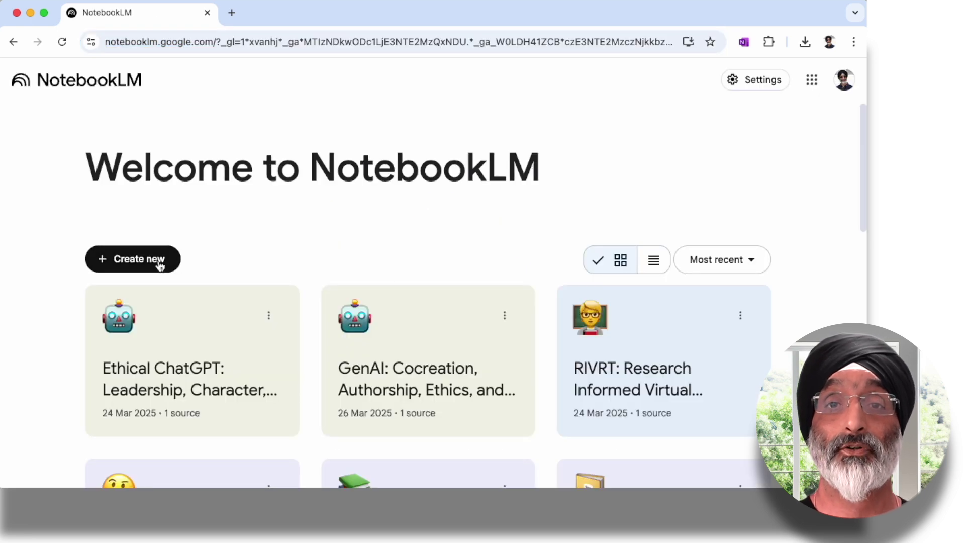
{"action": "left_click", "coordinate": [160, 264]}
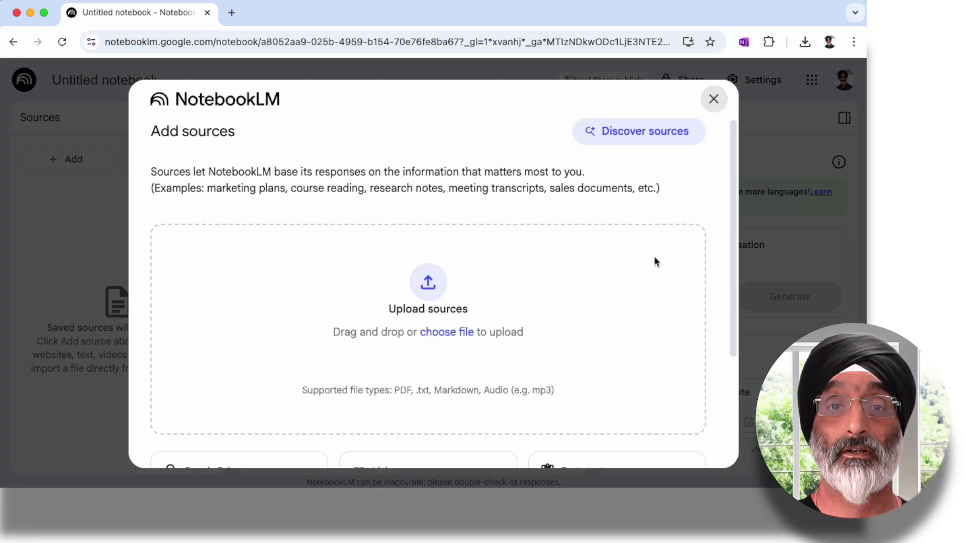
{"action": "left_click", "coordinate": [715, 100]}
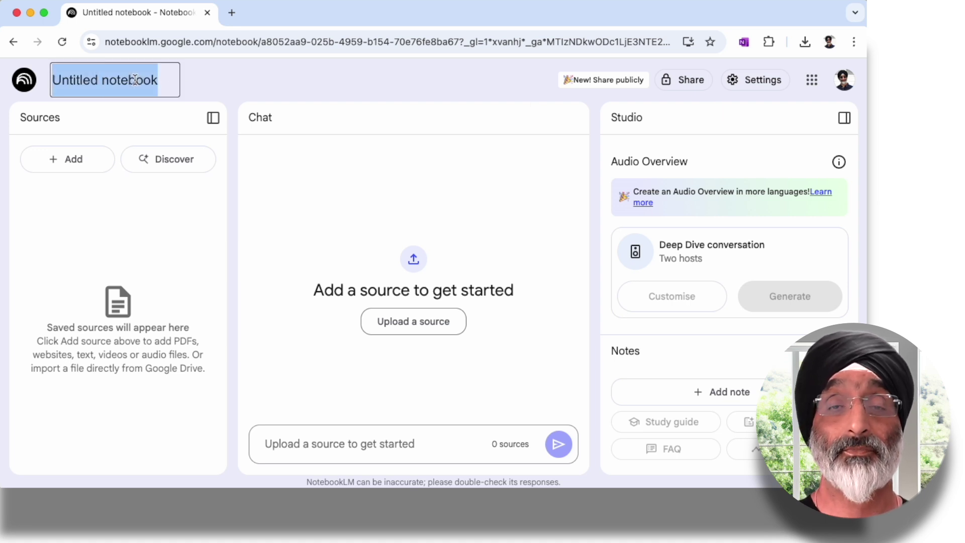
{"action": "type", "text": "Relationship-based practice"}
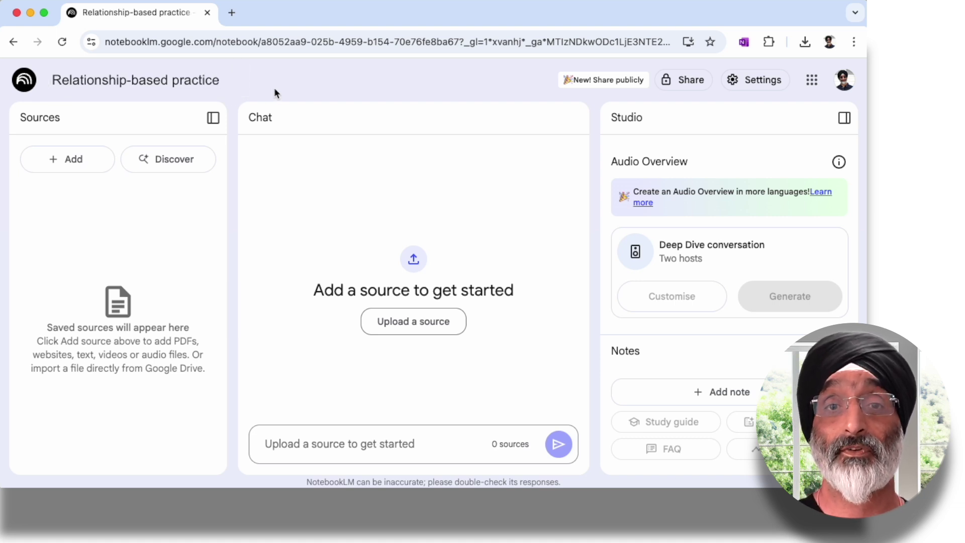
Upload the three PDFs on the power of relationships, hostile relationships and relationship-based practice from the 27.NoteBookLM folder as sources.
{"action": "left_click", "coordinate": [405, 322]}
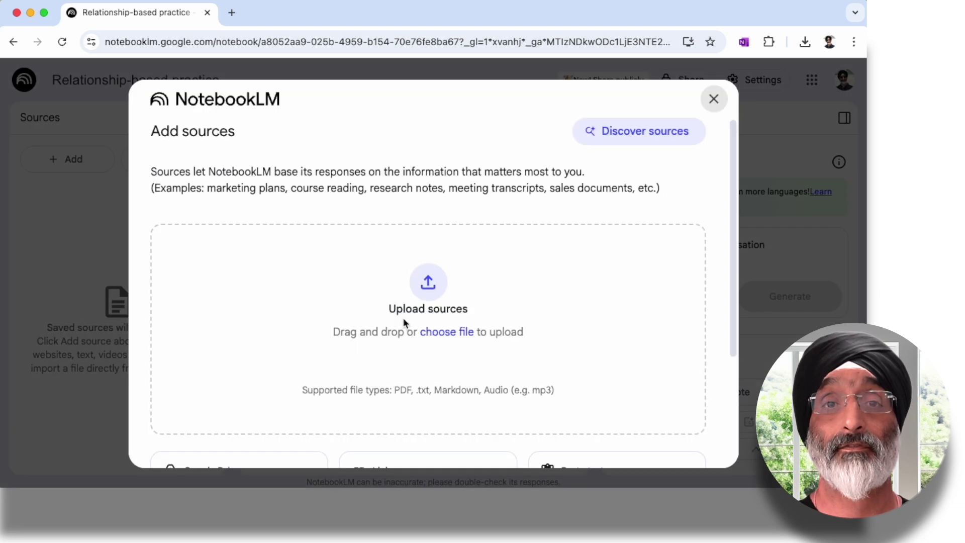
{"action": "left_click", "coordinate": [449, 334]}
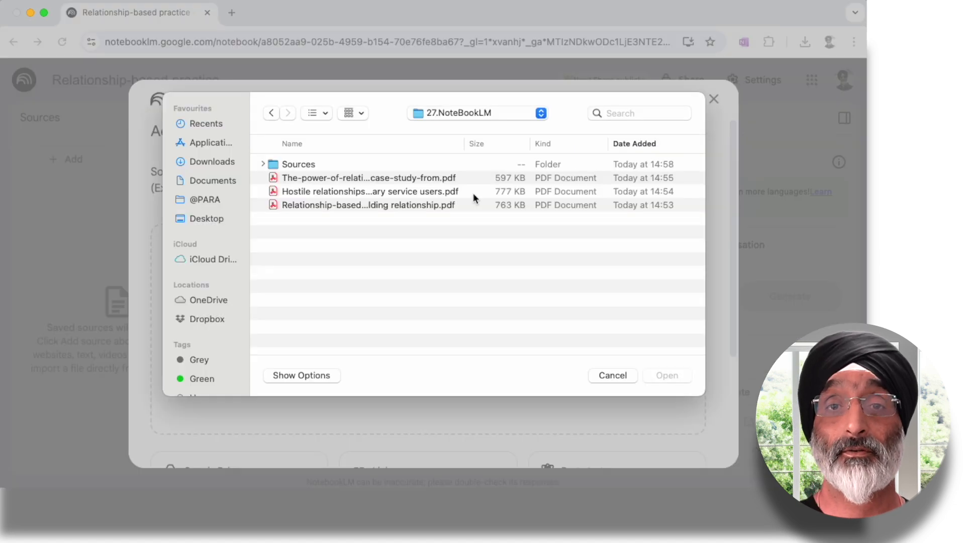
{"action": "left_click", "coordinate": [274, 179]}
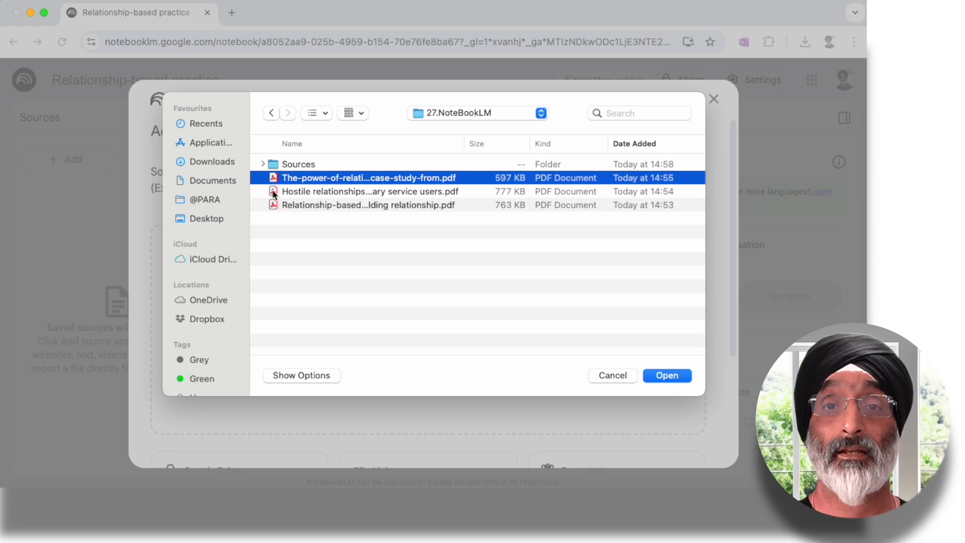
{"action": "left_click", "coordinate": [272, 190], "text": "super"}
{"action": "left_click", "coordinate": [272, 205], "text": "super"}
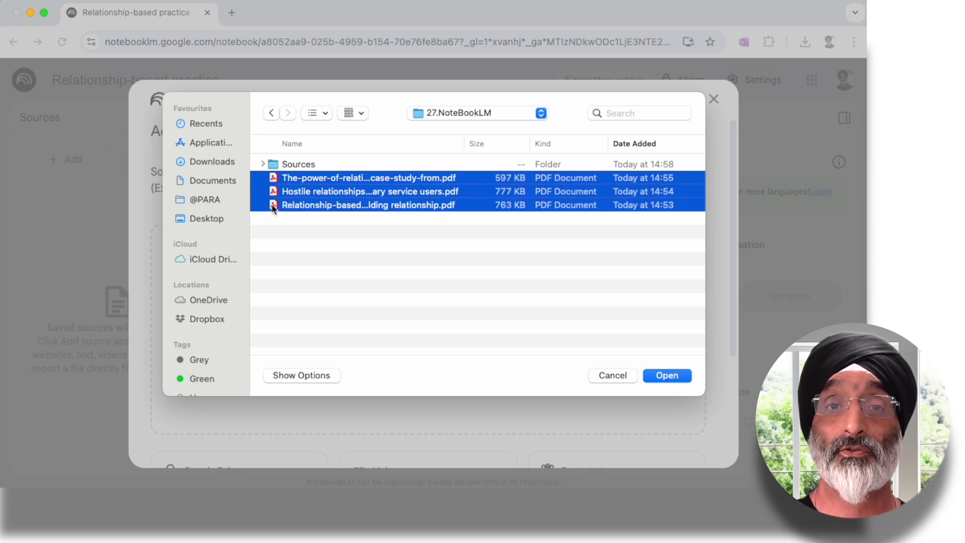
{"action": "left_click", "coordinate": [667, 376]}
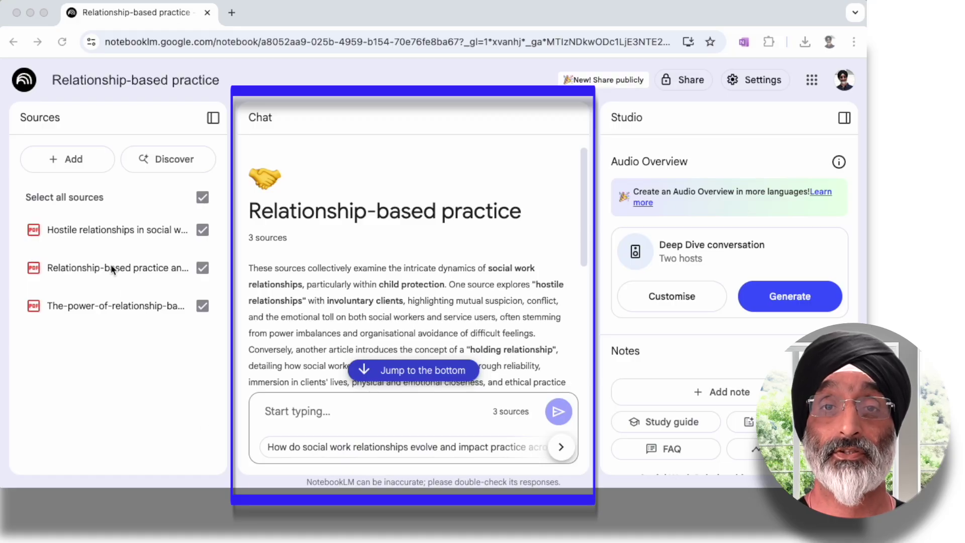
Open the "Hostile relationships in social work practice" source and read the summary in its source guide.
{"action": "left_click", "coordinate": [109, 230]}
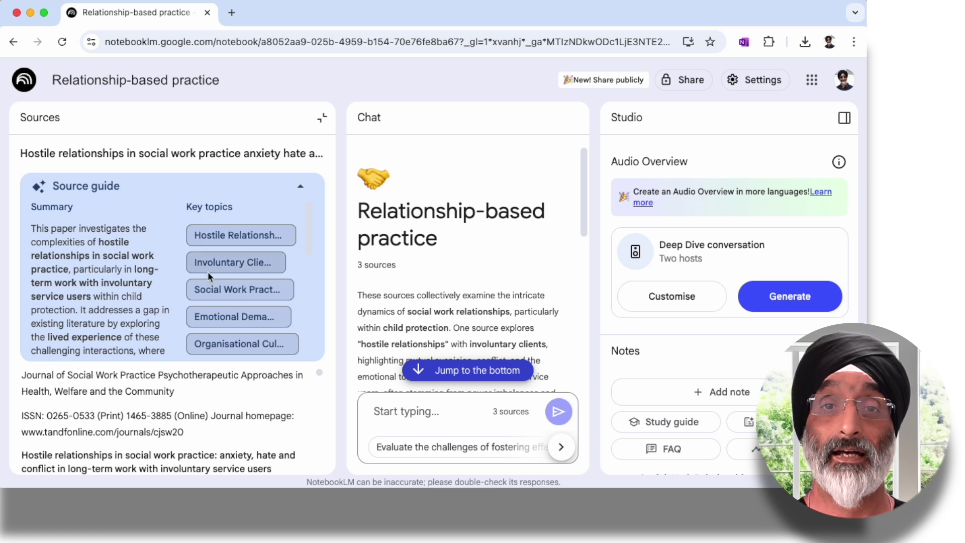
{"action": "scroll", "coordinate": [207, 271], "scroll_direction": "down", "scroll_amount": 1}
{"action": "scroll", "coordinate": [207, 271], "scroll_direction": "up", "scroll_amount": 1}
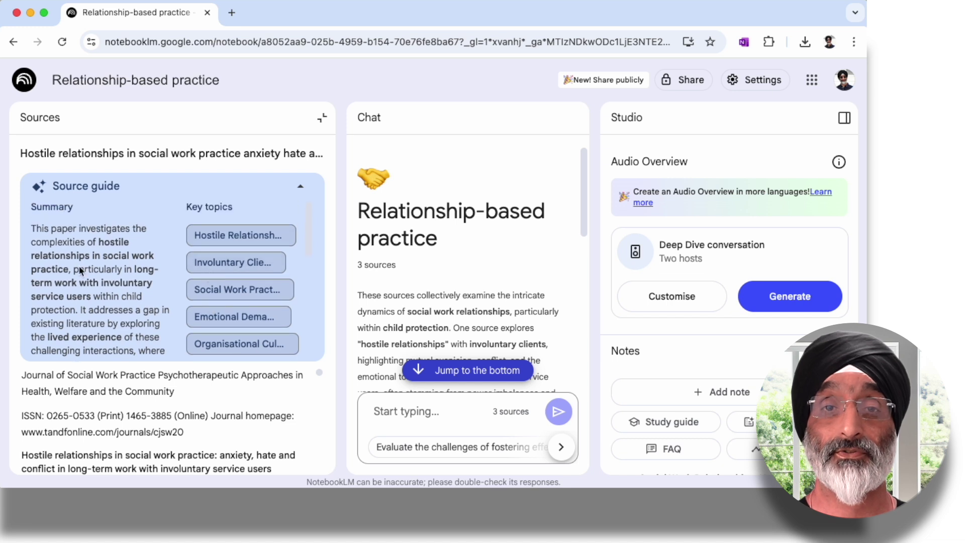
{"action": "scroll", "coordinate": [80, 270], "scroll_direction": "down", "scroll_amount": 3}
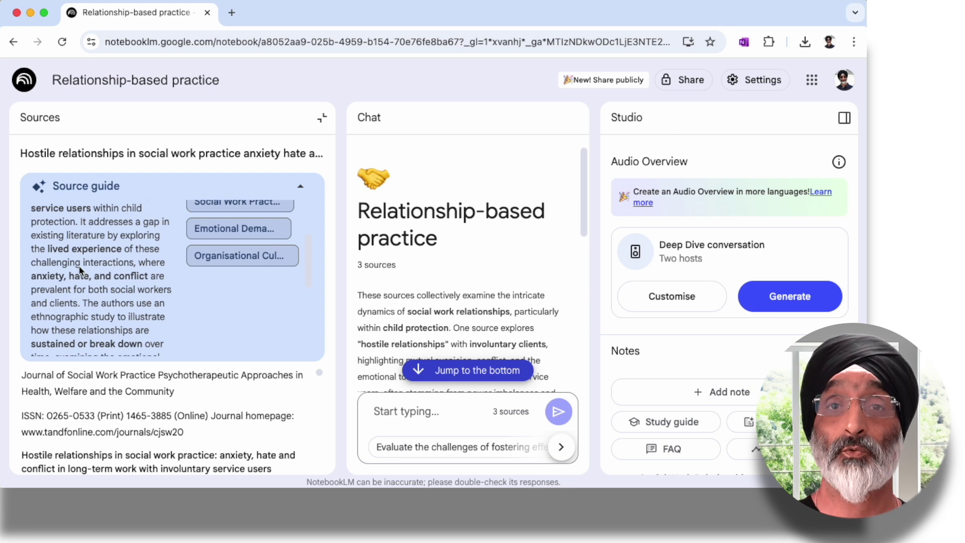
{"action": "scroll", "coordinate": [80, 270], "scroll_direction": "down", "scroll_amount": 6}
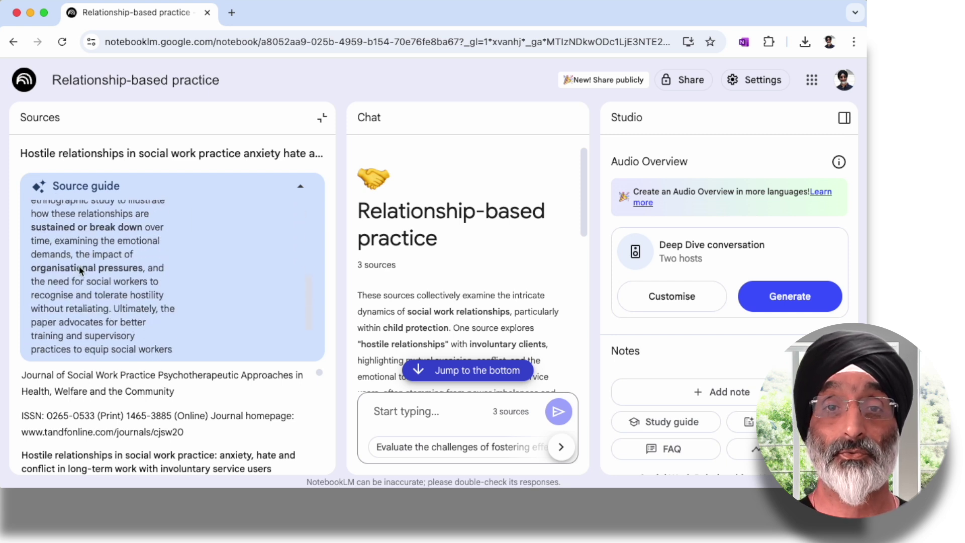
{"action": "scroll", "coordinate": [80, 271], "scroll_direction": "down", "scroll_amount": 1}
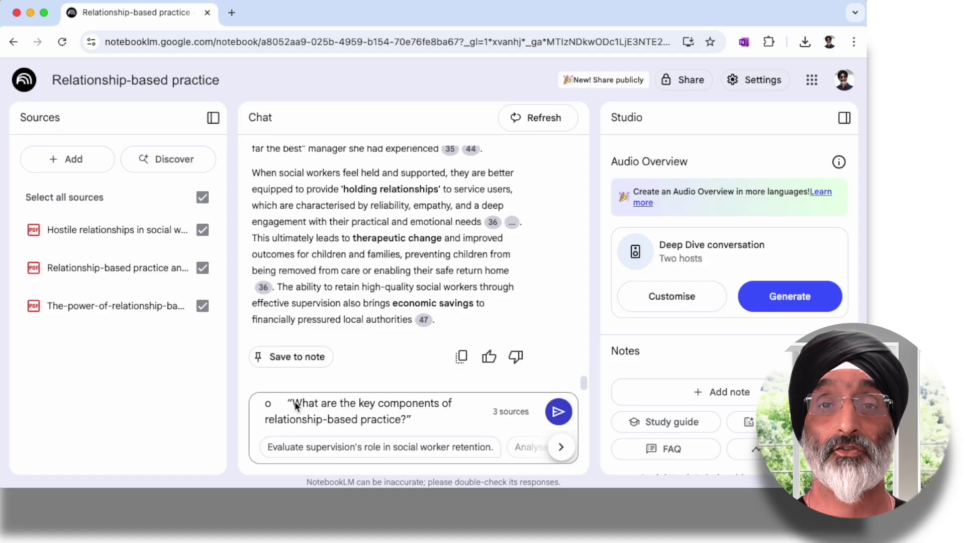
Remove the stray bullet and opening quote from the chat prompt and submit "What are the key components of relationship-based practice?".
{"action": "key", "text": "BackSpace"}
{"action": "key", "text": "BackSpace"}
{"action": "key", "text": "BackSpace"}
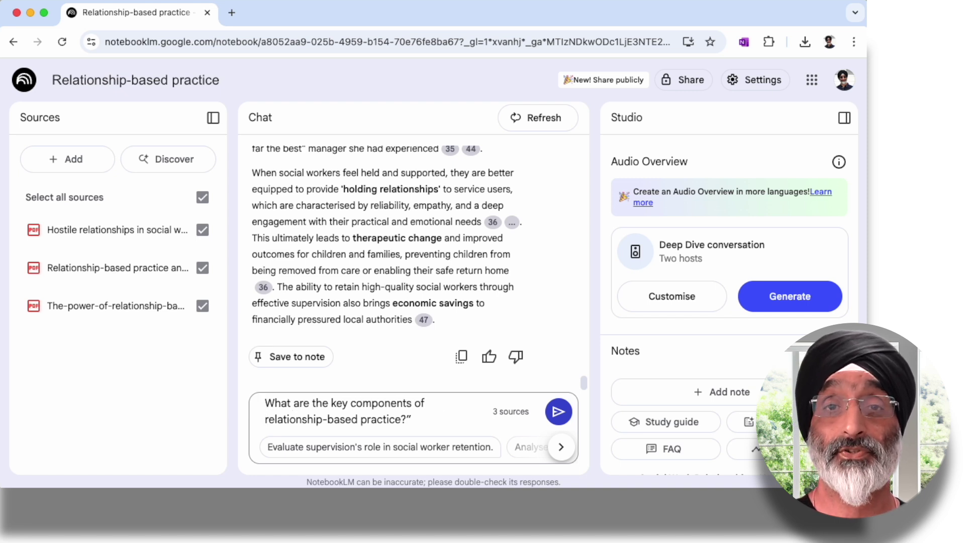
{"action": "key", "text": "BackSpace"}
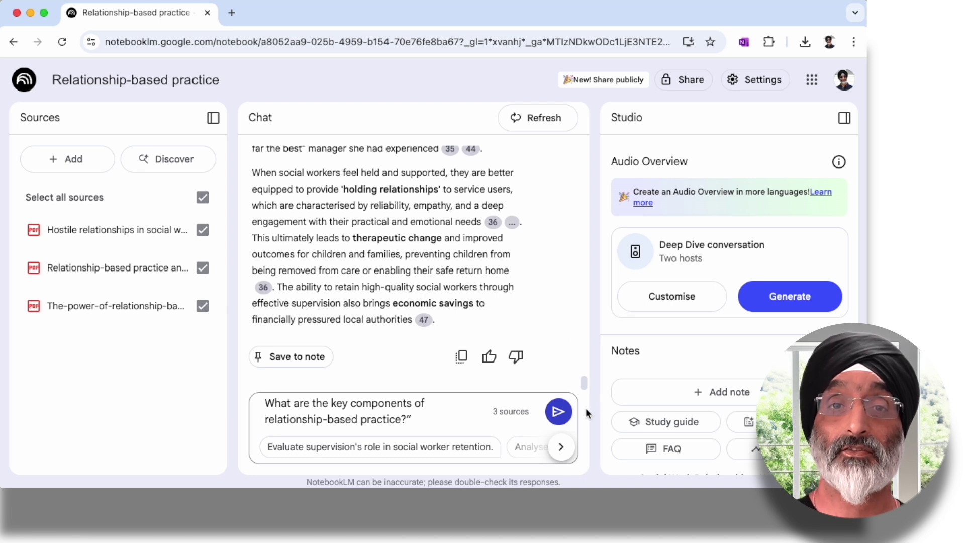
{"action": "left_click", "coordinate": [559, 413]}
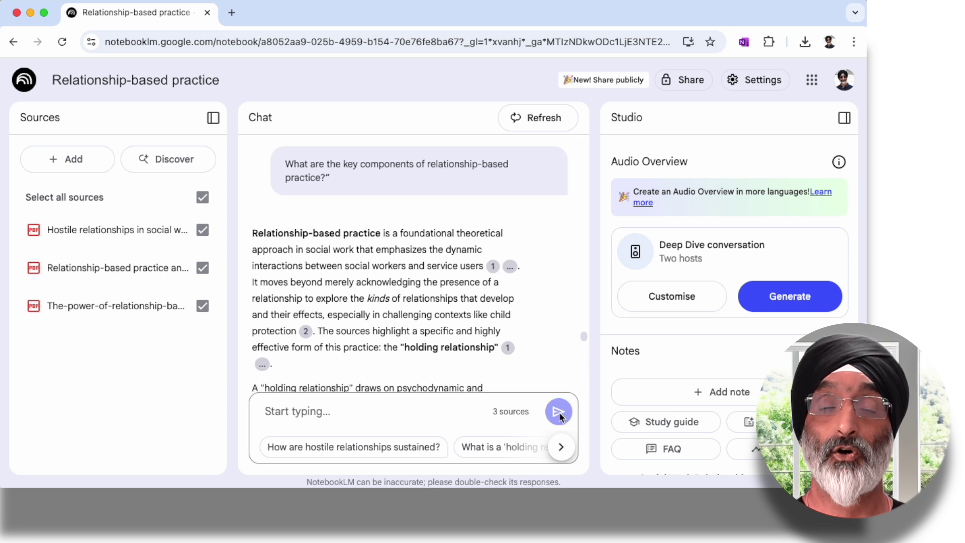
Read the chat answer on relationship-based practice down to the life-skills section and open a cited passage in its source.
{"action": "mouse_move", "coordinate": [512, 346]}
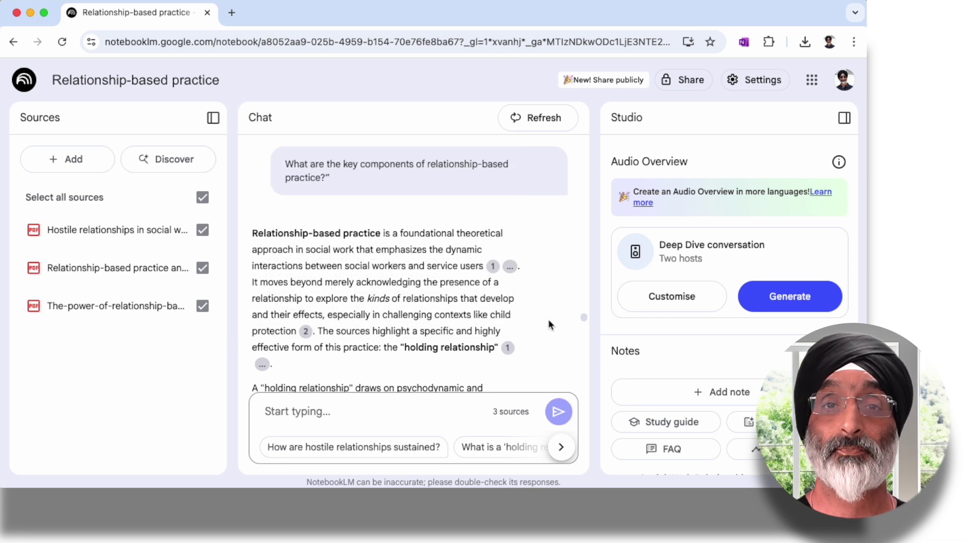
{"action": "scroll", "coordinate": [549, 324], "scroll_direction": "down", "scroll_amount": 3}
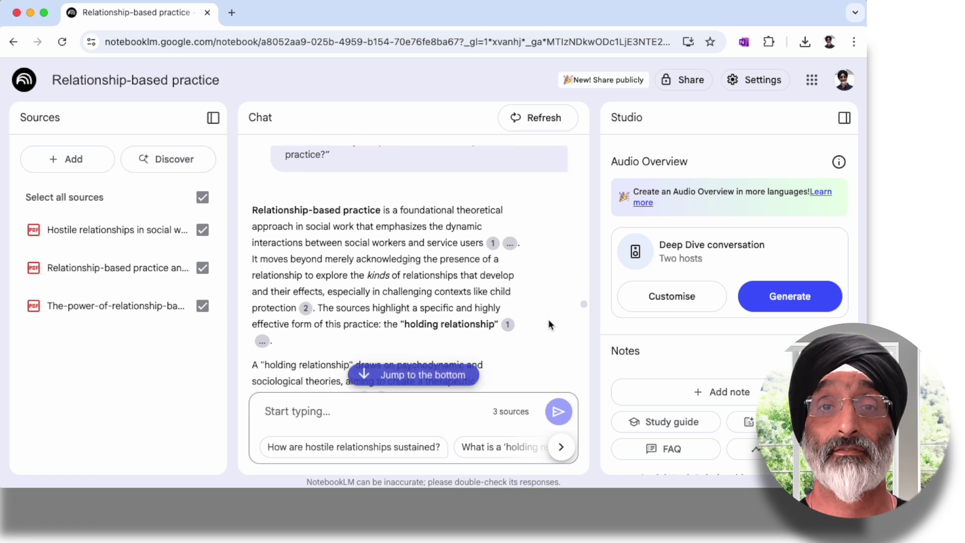
{"action": "scroll", "coordinate": [549, 325], "scroll_direction": "down", "scroll_amount": 10}
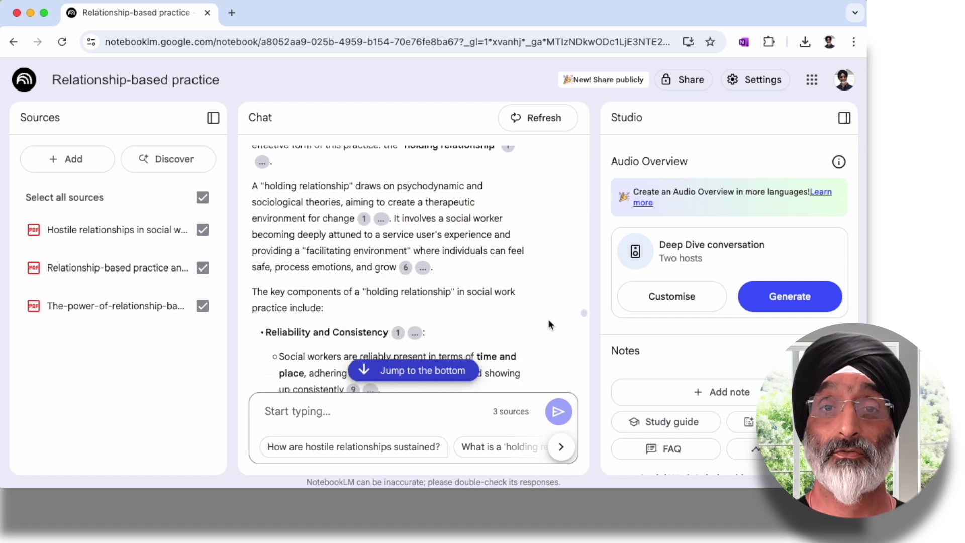
{"action": "scroll", "coordinate": [549, 324], "scroll_direction": "down", "scroll_amount": 8}
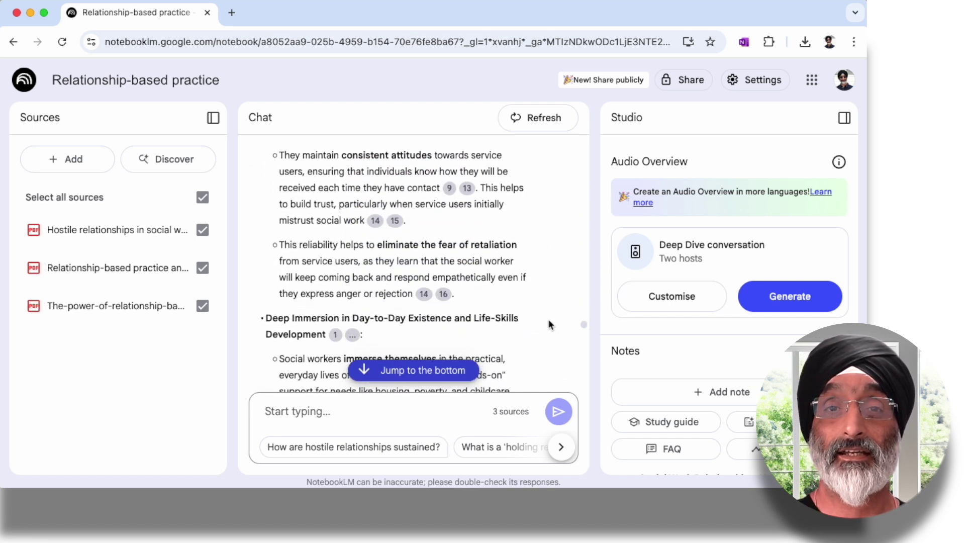
{"action": "scroll", "coordinate": [549, 325], "scroll_direction": "down", "scroll_amount": 12}
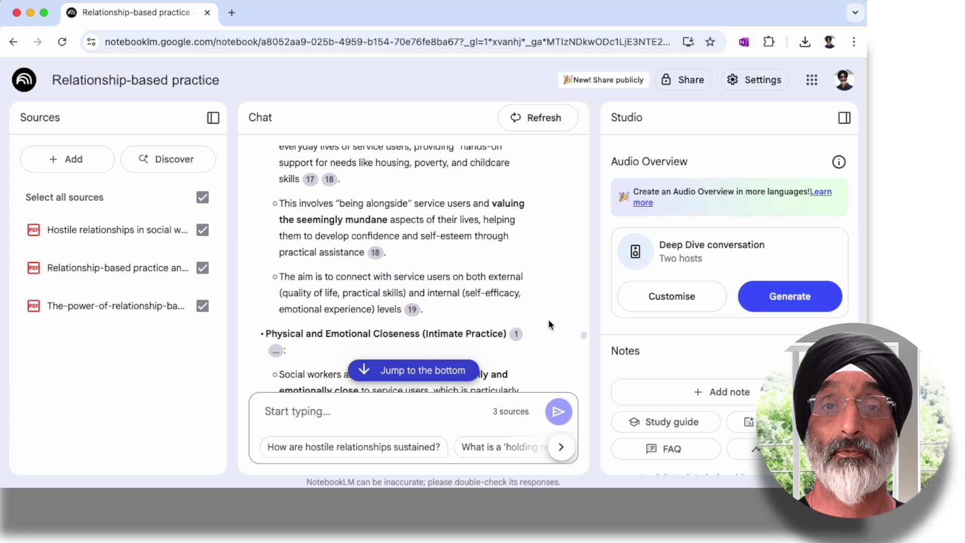
{"action": "left_click", "coordinate": [376, 212]}
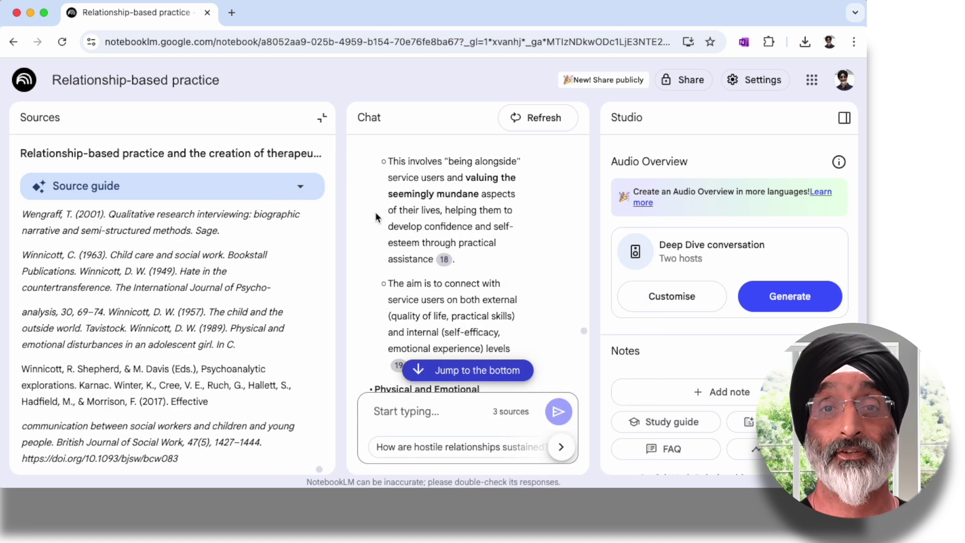
Continue to the physical and emotional closeness section of the answer and open citation 17.
{"action": "scroll", "coordinate": [470, 270], "scroll_direction": "down", "scroll_amount": 10}
{"action": "scroll", "coordinate": [456, 276], "scroll_direction": "down", "scroll_amount": 4}
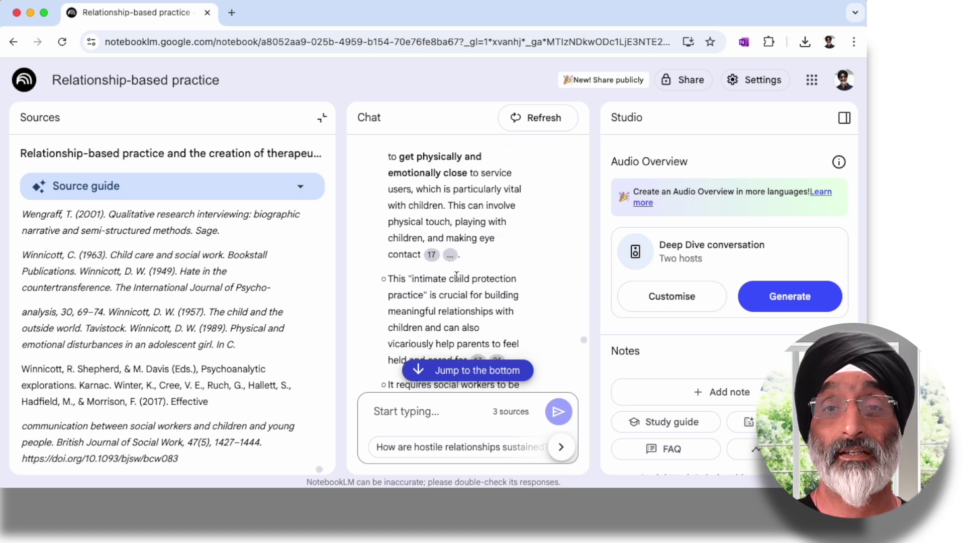
{"action": "left_click", "coordinate": [430, 255]}
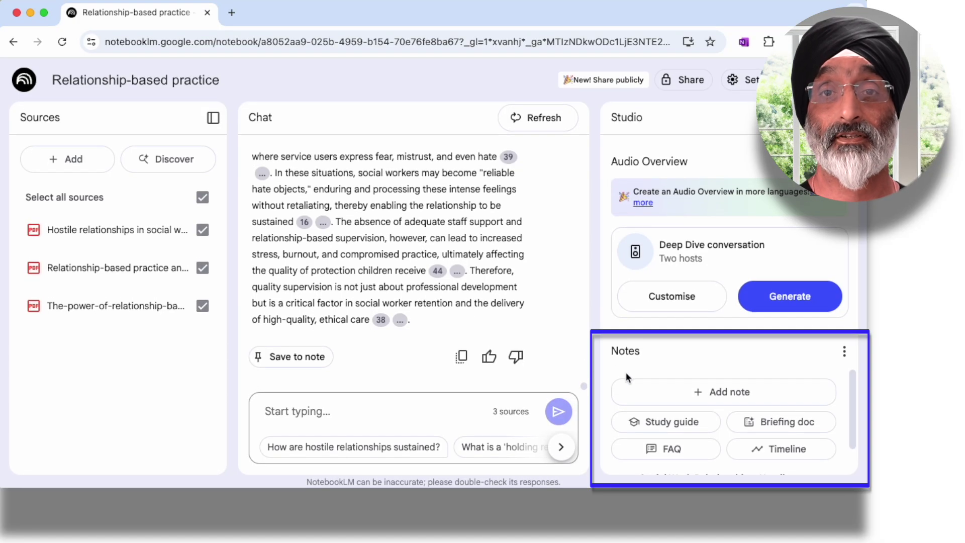
Open the "Social Work Relationships: Hostile vs. Holding" mind map and expand Hostile Relationships and its Definition branch.
{"action": "scroll", "coordinate": [627, 376], "scroll_direction": "down", "scroll_amount": 1}
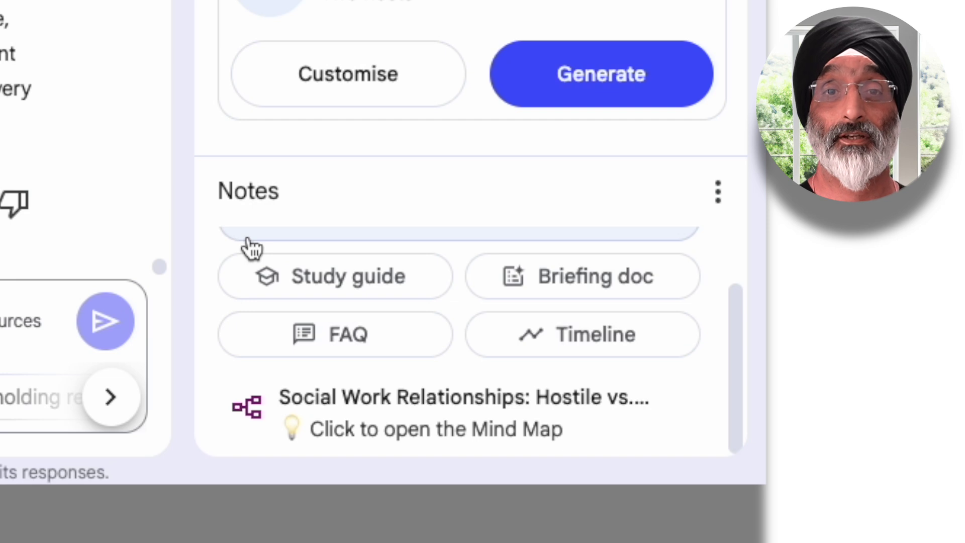
{"action": "left_click", "coordinate": [334, 431]}
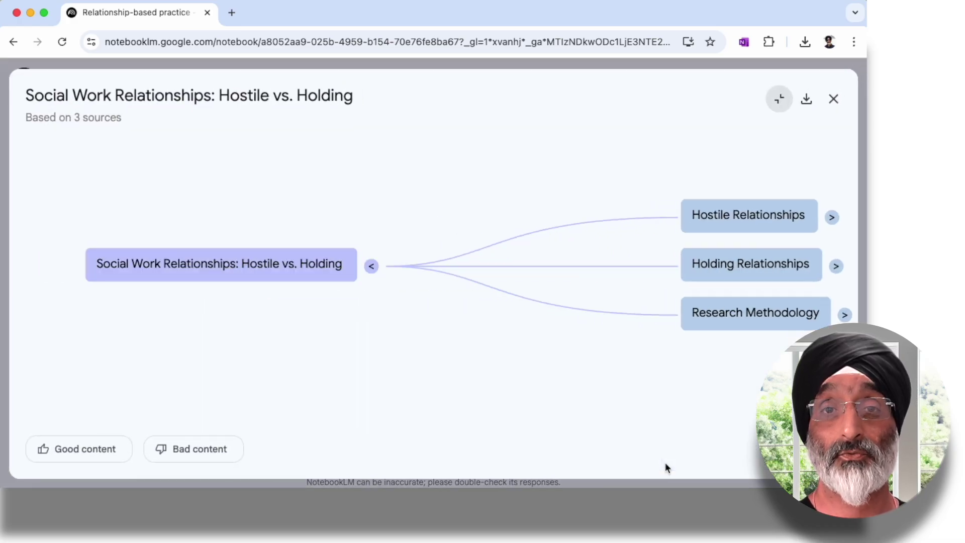
{"action": "left_click", "coordinate": [747, 225]}
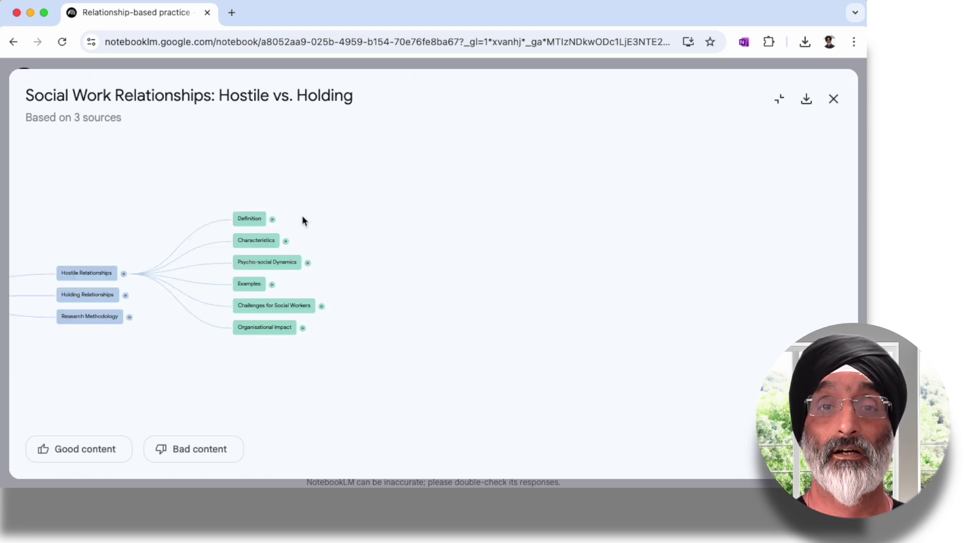
{"action": "left_click", "coordinate": [273, 219]}
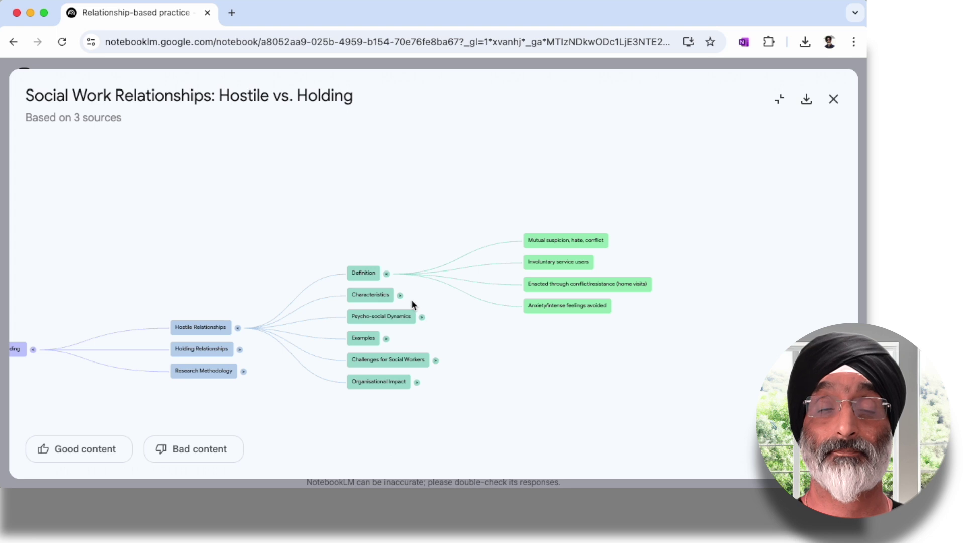
{"action": "scroll", "coordinate": [477, 302], "scroll_direction": "right", "scroll_amount": 2}
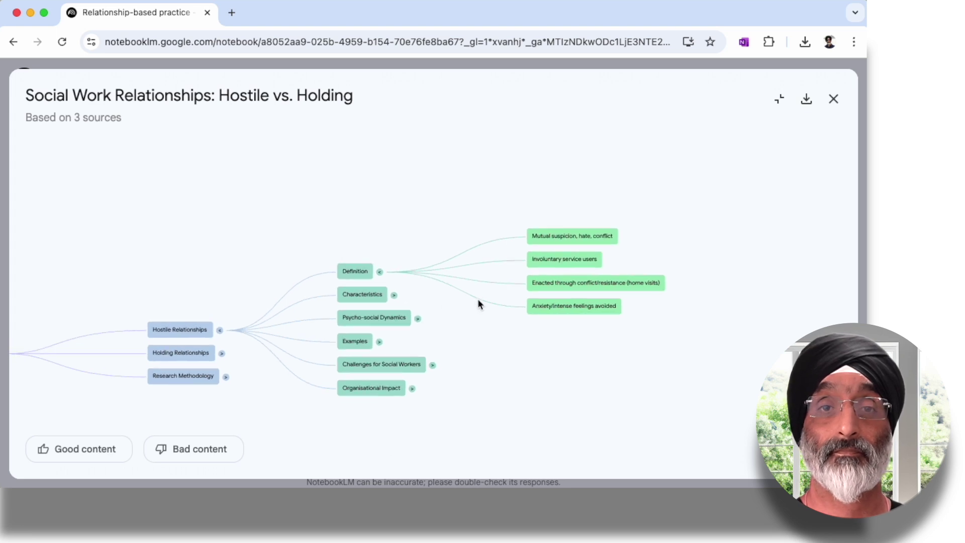
{"action": "scroll", "coordinate": [477, 301], "scroll_direction": "up", "scroll_amount": 3}
{"action": "scroll", "coordinate": [478, 301], "scroll_direction": "up", "scroll_amount": 2}
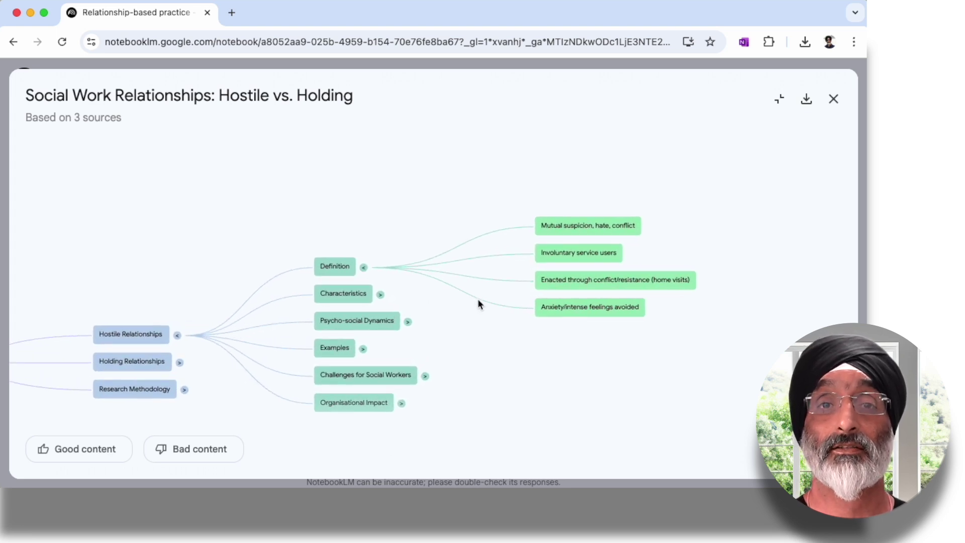
Expand the Examples branch and its first family case, and ask the chat about the "Parents interrupt, shout, accuse" node.
{"action": "left_click", "coordinate": [363, 349]}
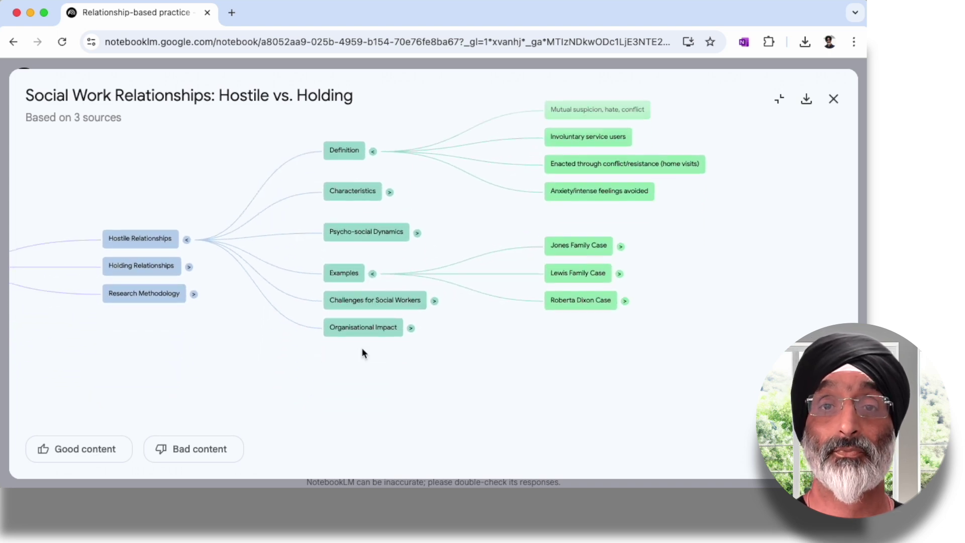
{"action": "left_click", "coordinate": [621, 247]}
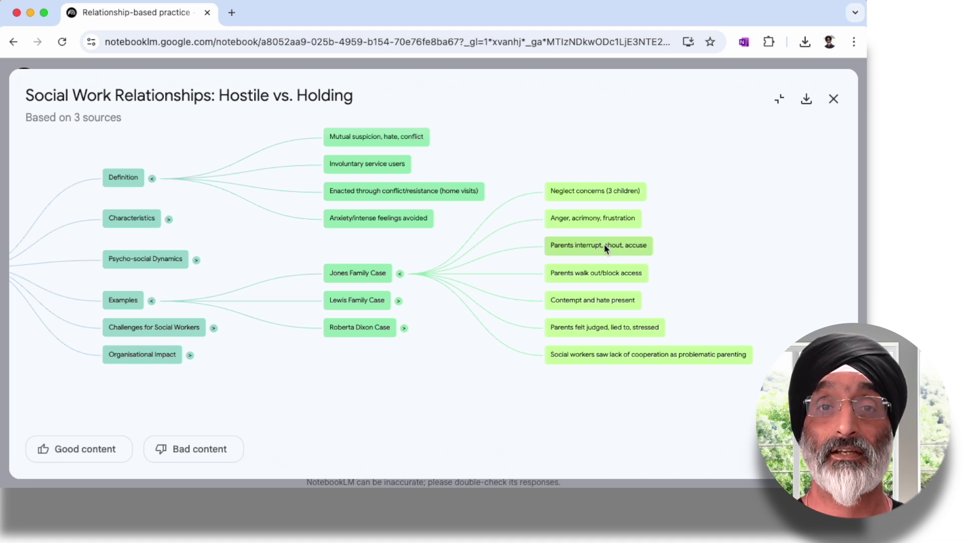
{"action": "key", "text": "Escape"}
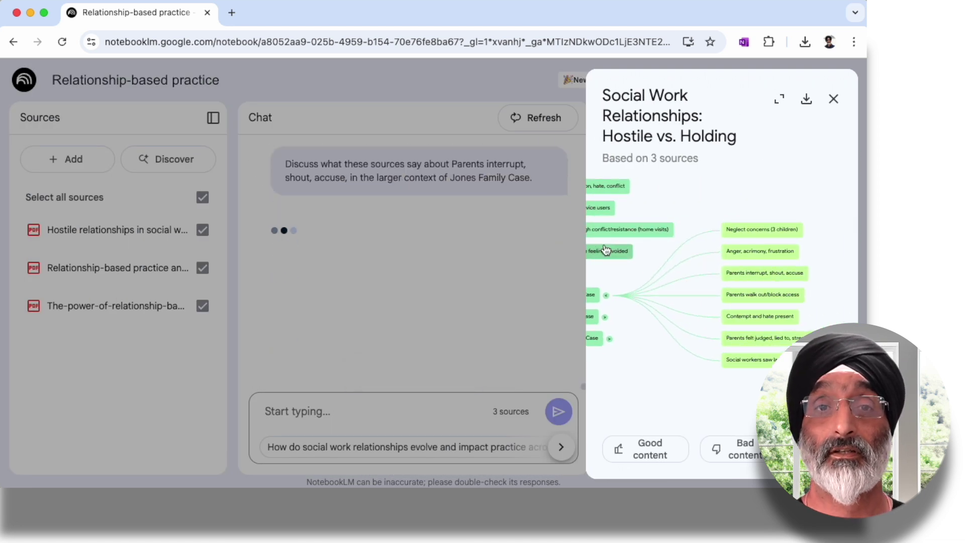
Enlarge the mind map to full width and expand the Psycho-social Dynamics branch under Hostile Relationships.
{"action": "left_click", "coordinate": [779, 99]}
{"action": "scroll", "coordinate": [228, 297], "scroll_direction": "up", "scroll_amount": 2}
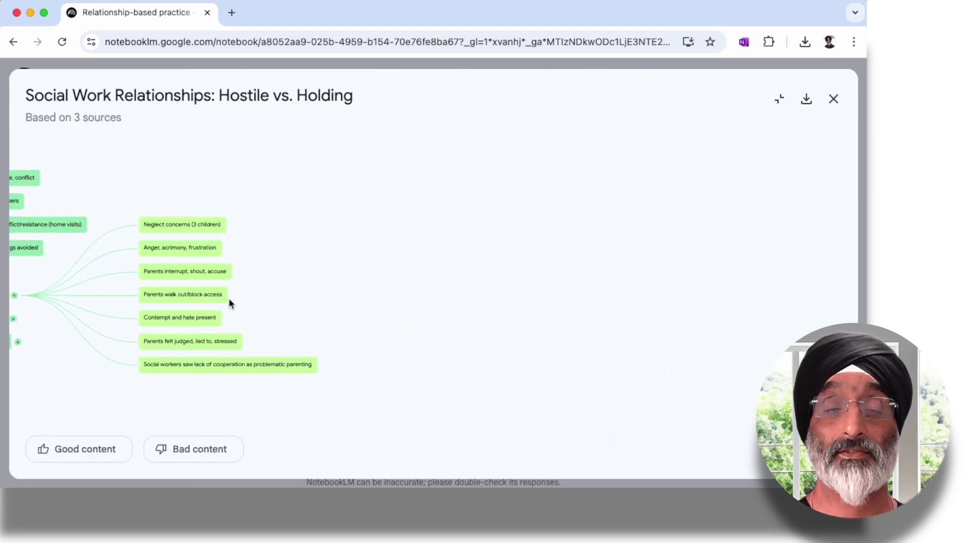
{"action": "scroll", "coordinate": [229, 302], "scroll_direction": "up", "scroll_amount": 1}
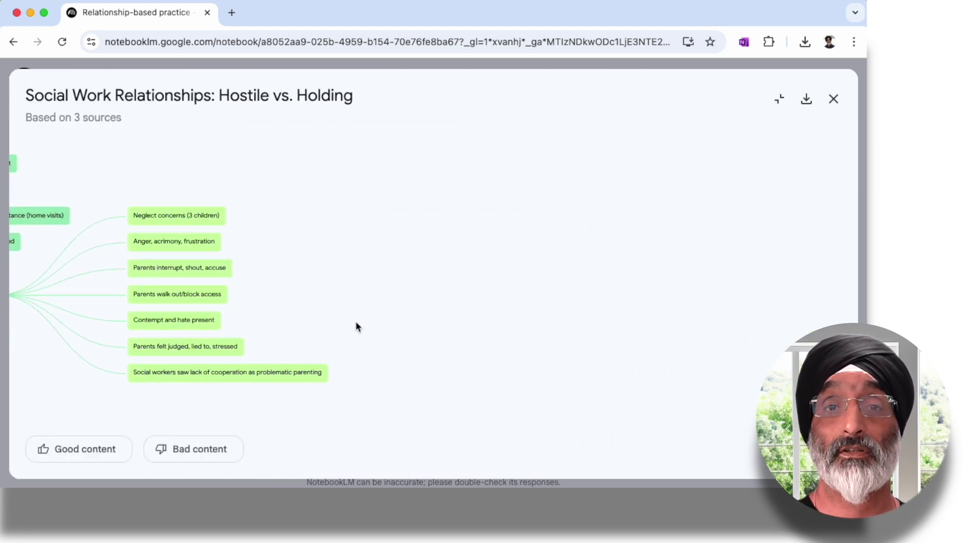
{"action": "left_click_drag", "start_coordinate": [357, 326], "coordinate": [853, 320]}
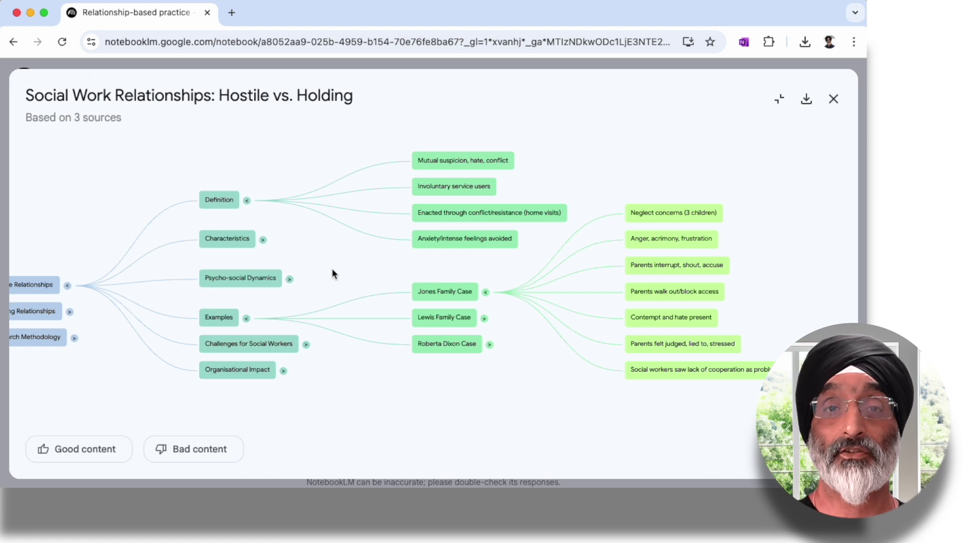
{"action": "left_click", "coordinate": [290, 280]}
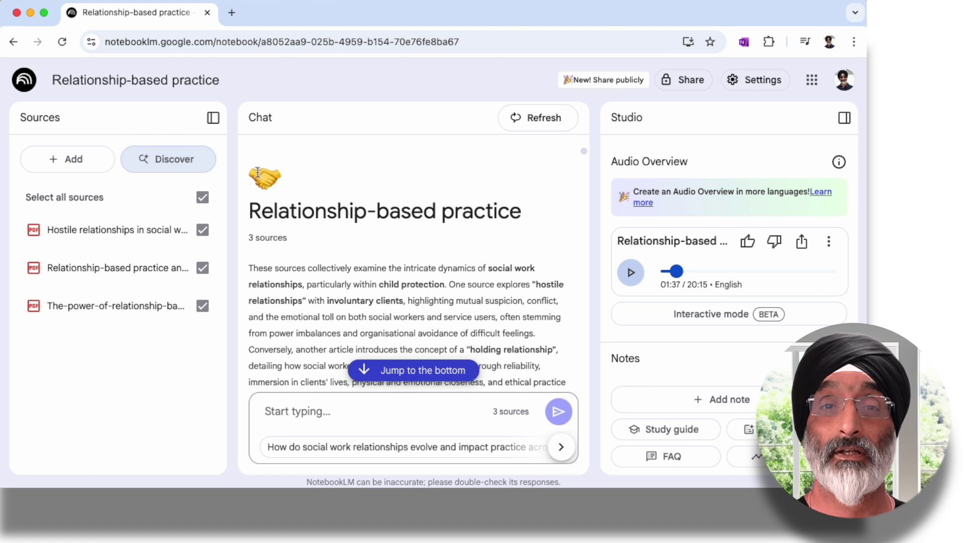
Discover additional web sources on "Attachment theory" and look through the suggested list.
{"action": "left_click", "coordinate": [173, 161]}
{"action": "left_click", "coordinate": [224, 267]}
{"action": "type", "text": "Att"}
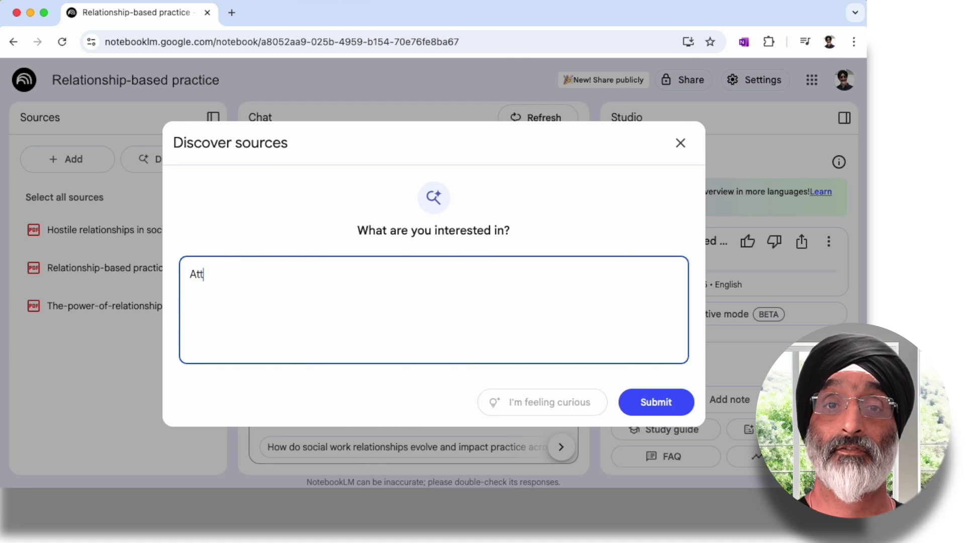
{"action": "type", "text": "ach"}
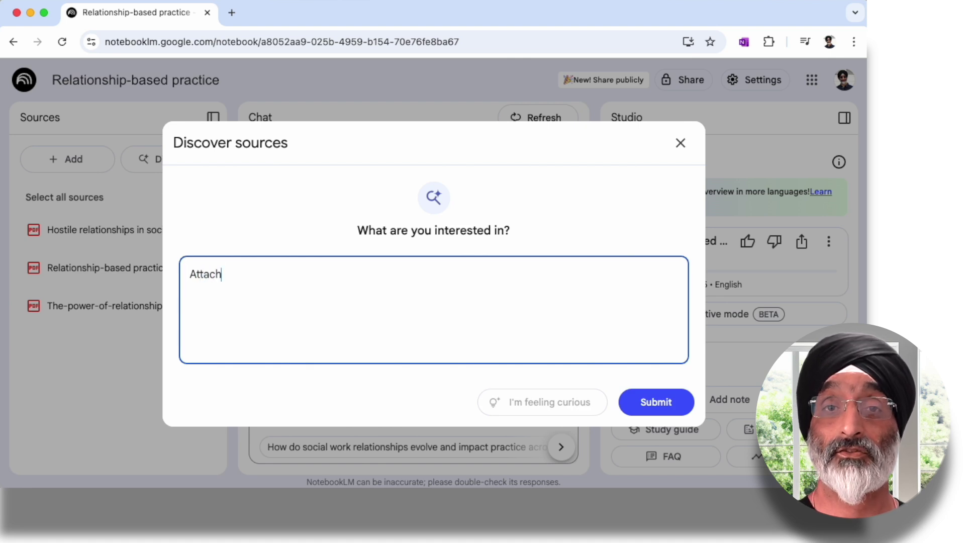
{"action": "type", "text": "ment theory"}
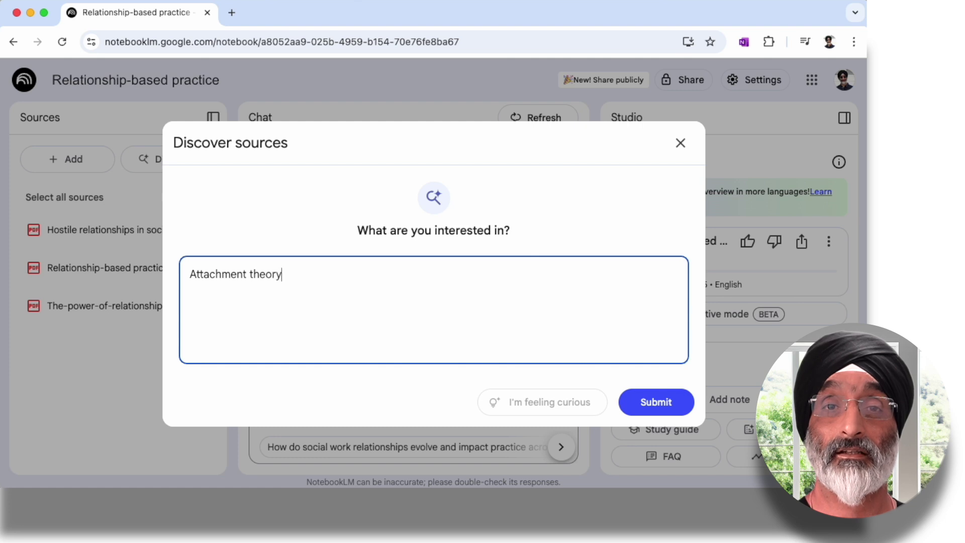
{"action": "left_click", "coordinate": [655, 401]}
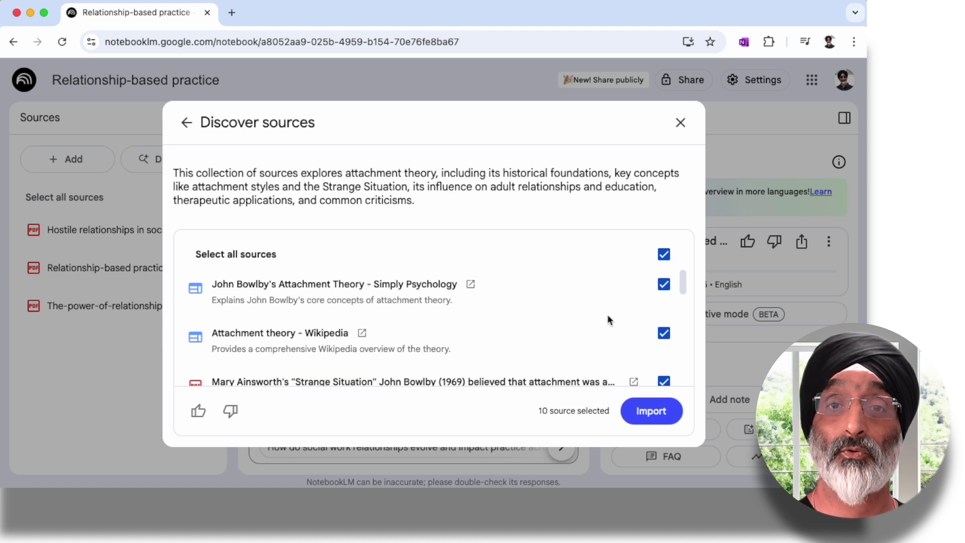
{"action": "scroll", "coordinate": [608, 315], "scroll_direction": "down", "scroll_amount": 2}
{"action": "scroll", "coordinate": [608, 320], "scroll_direction": "down", "scroll_amount": 1}
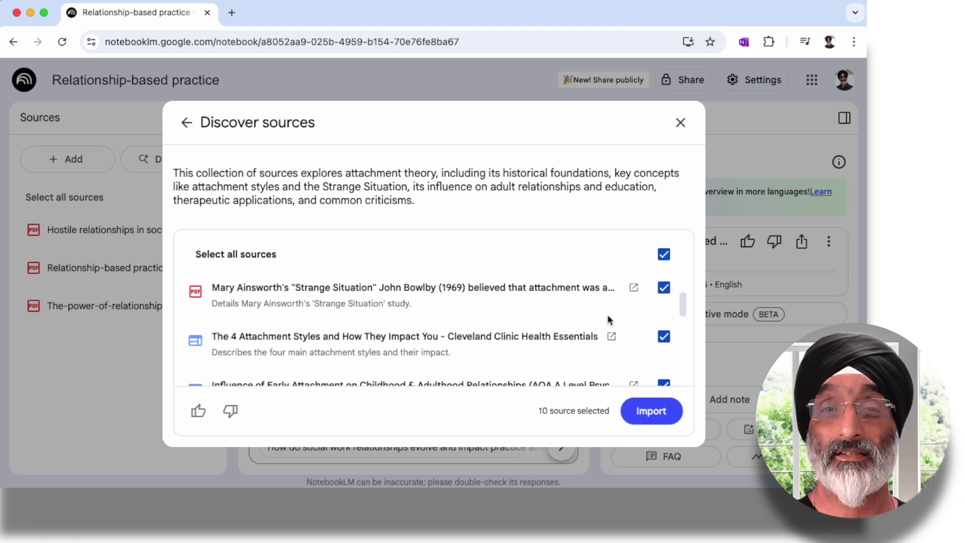
{"action": "scroll", "coordinate": [607, 315], "scroll_direction": "up", "scroll_amount": 3}
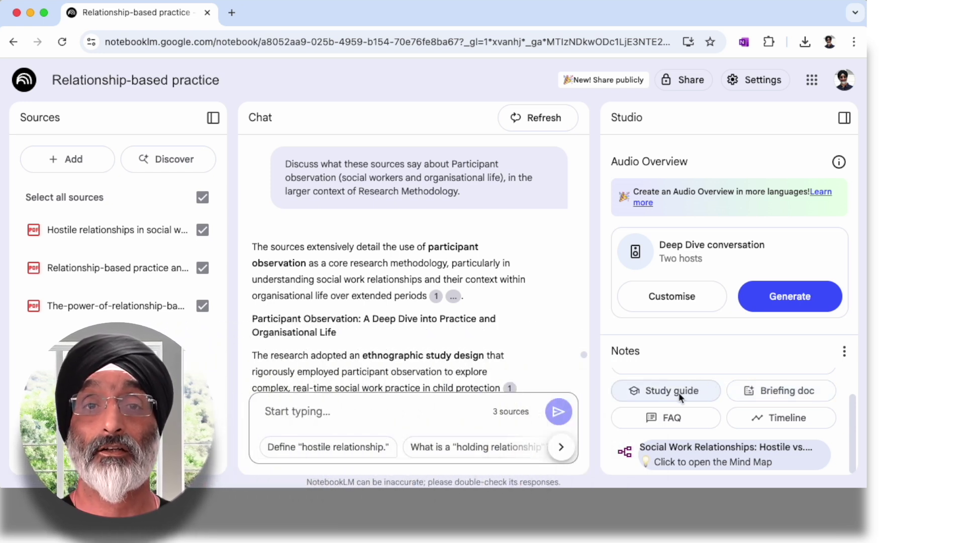
Generate a study guide note from the three sources, open it and read its core concepts and key themes.
{"action": "left_click", "coordinate": [678, 390]}
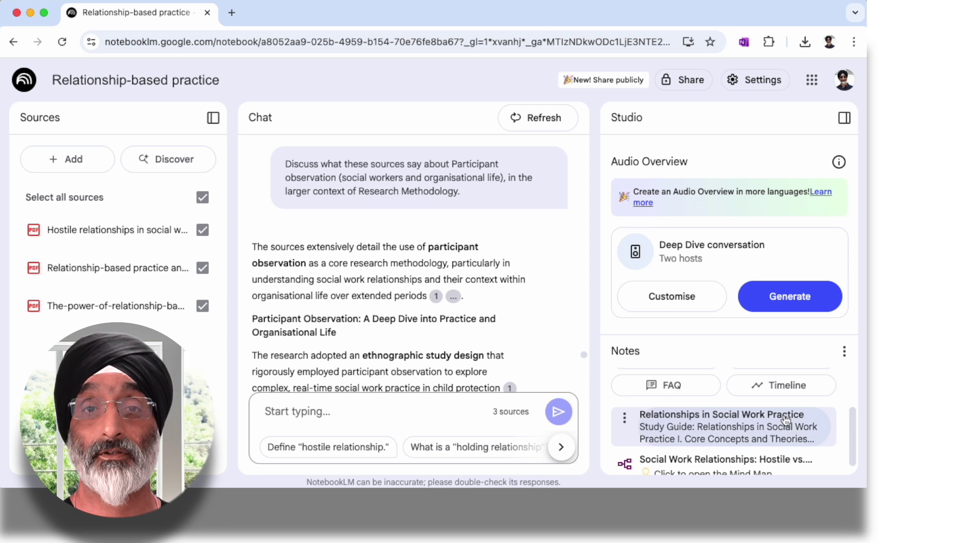
{"action": "left_click", "coordinate": [732, 427]}
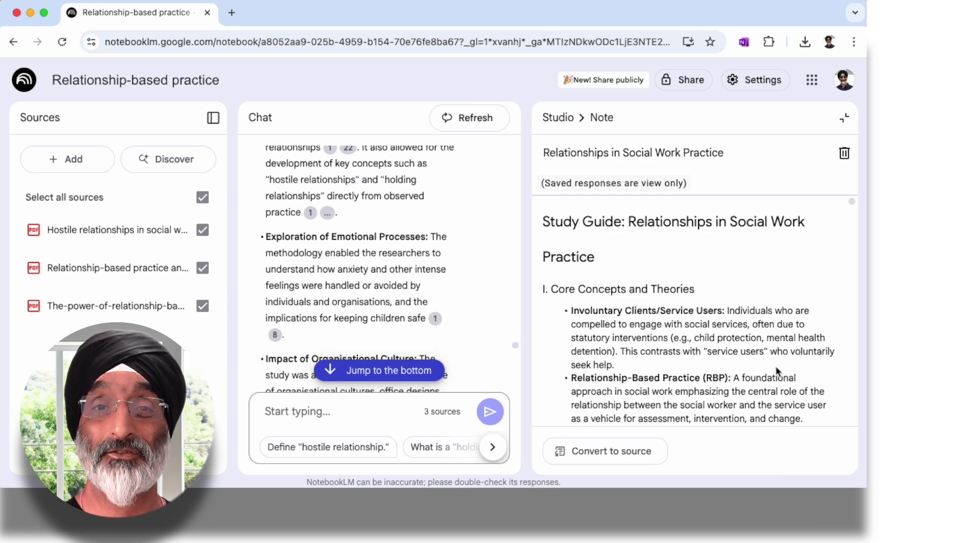
{"action": "scroll", "coordinate": [776, 366], "scroll_direction": "down", "scroll_amount": 3}
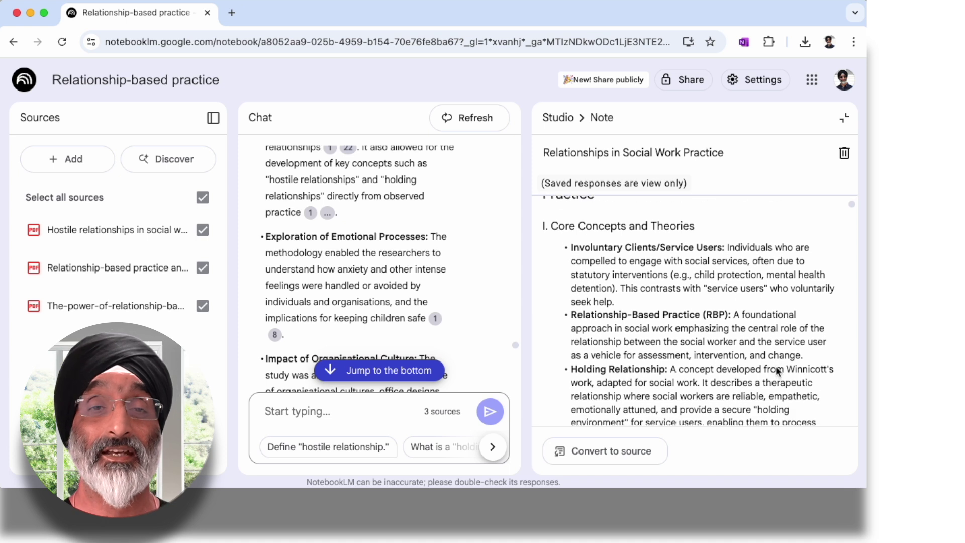
{"action": "scroll", "coordinate": [776, 366], "scroll_direction": "down", "scroll_amount": 10}
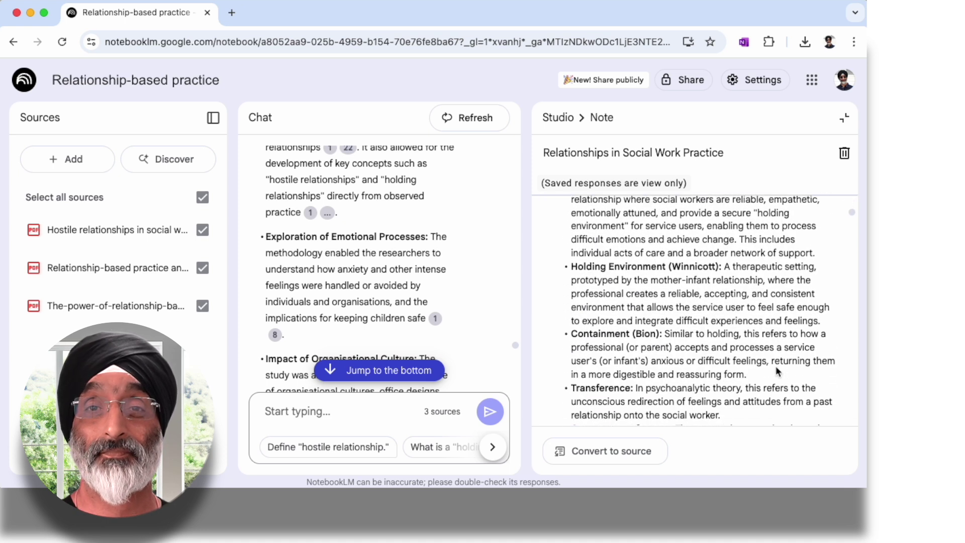
{"action": "scroll", "coordinate": [776, 366], "scroll_direction": "down", "scroll_amount": 12}
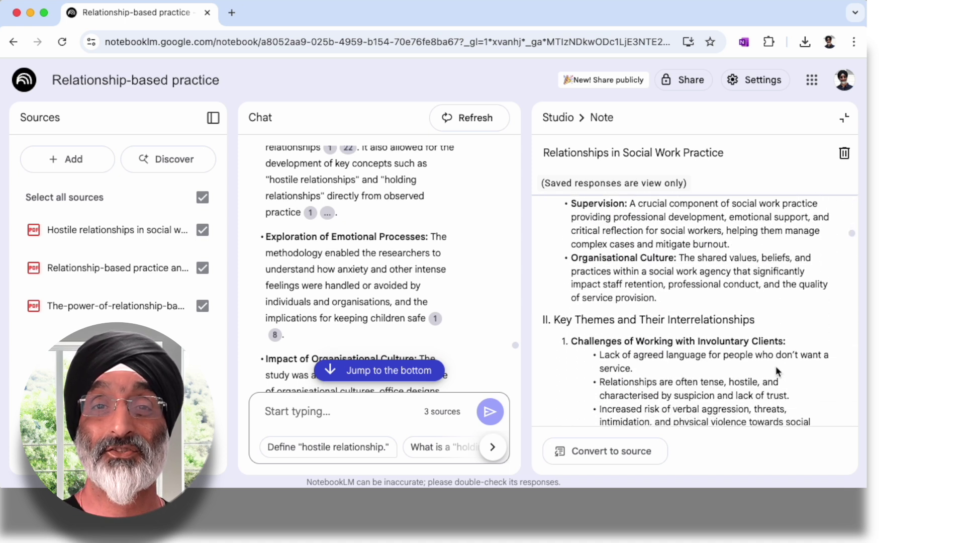
{"action": "scroll", "coordinate": [776, 366], "scroll_direction": "down", "scroll_amount": 1}
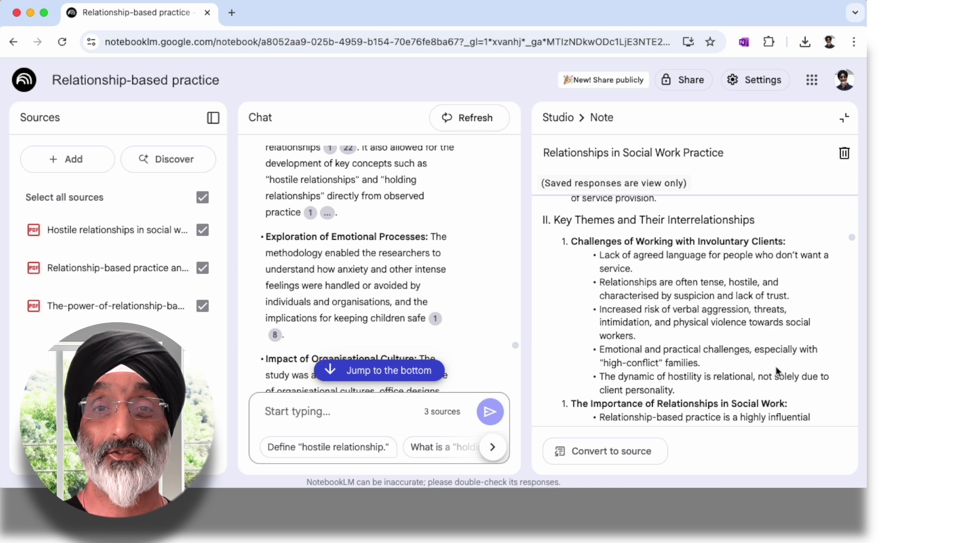
{"action": "scroll", "coordinate": [777, 371], "scroll_direction": "down", "scroll_amount": 6}
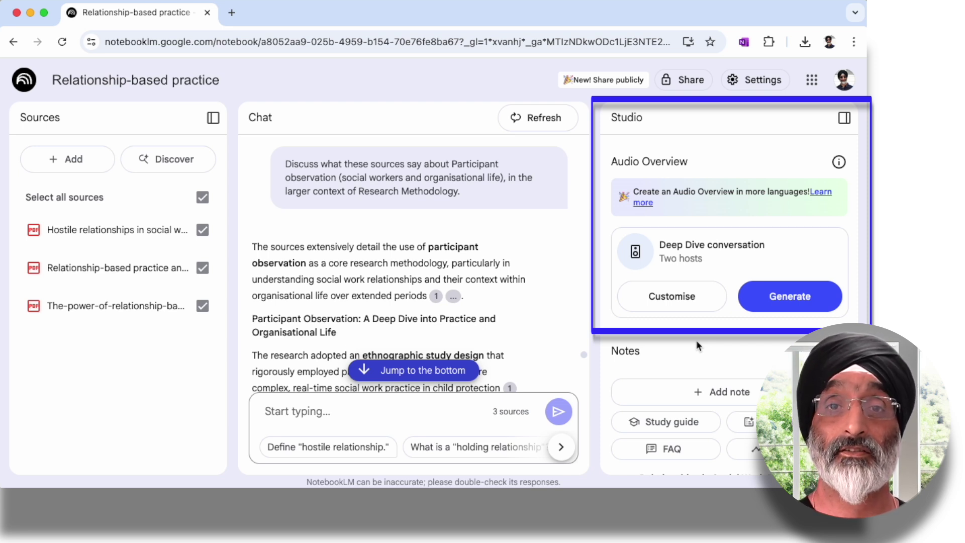
Generate the two-host Deep Dive conversation as an Audio Overview of the sources.
{"action": "left_click", "coordinate": [781, 302]}
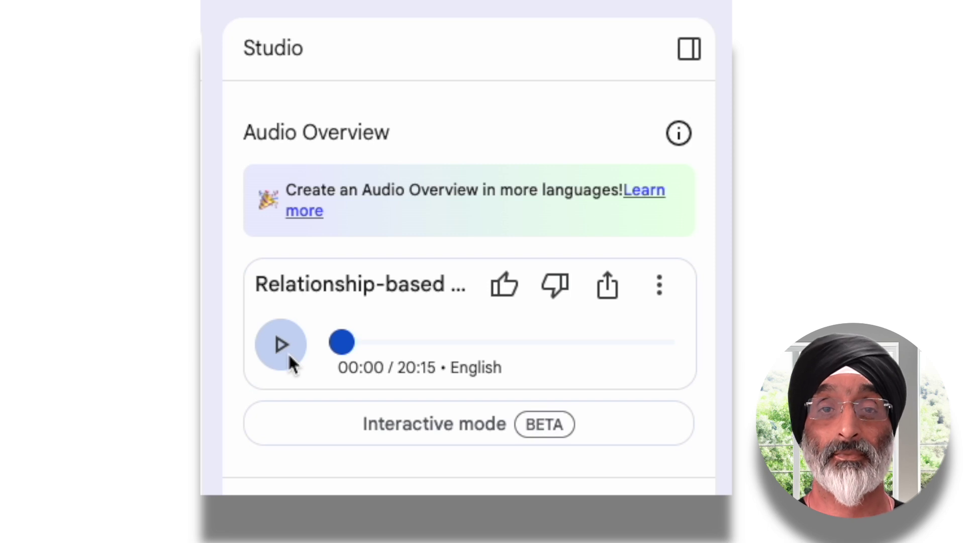
Play the Audio Overview, turn on public access for it and copy its share link.
{"action": "left_click", "coordinate": [289, 357]}
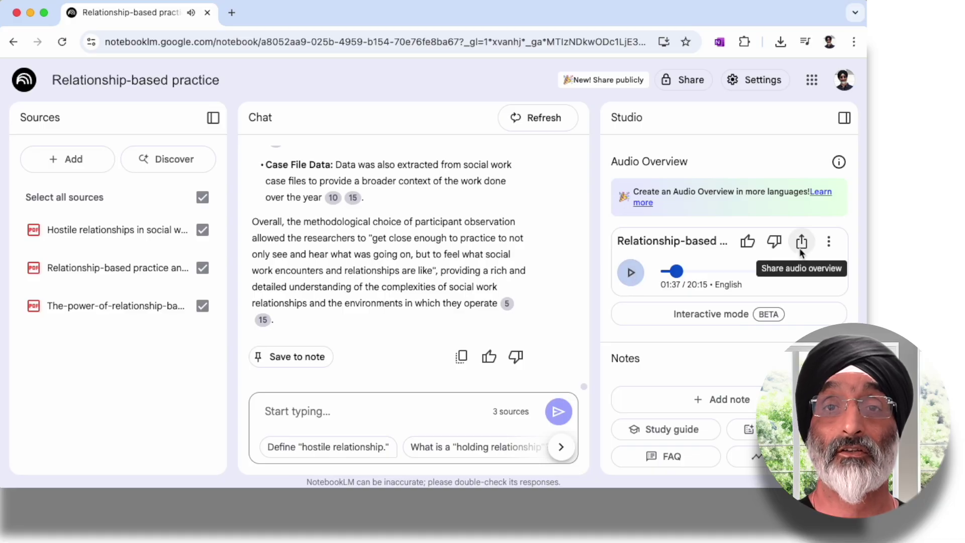
{"action": "left_click", "coordinate": [801, 242]}
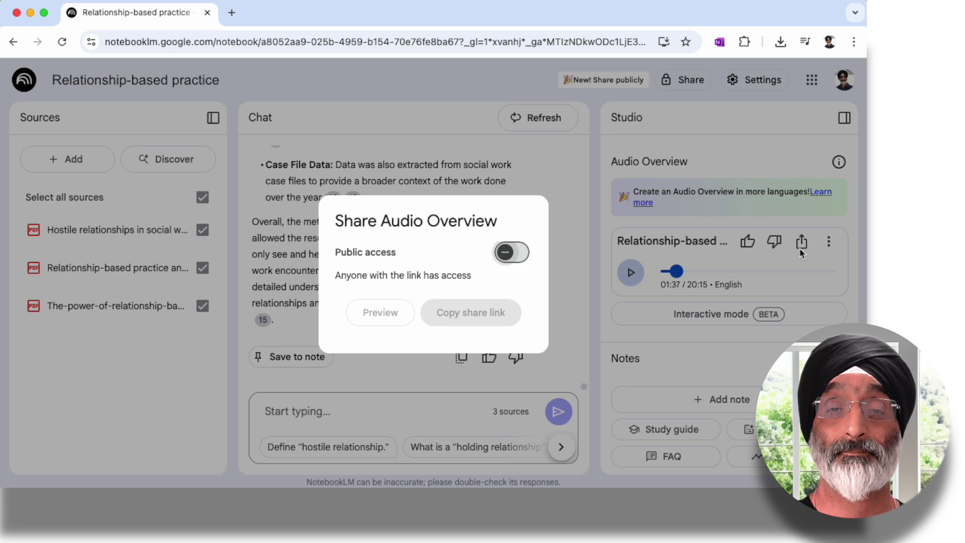
{"action": "left_click", "coordinate": [518, 252]}
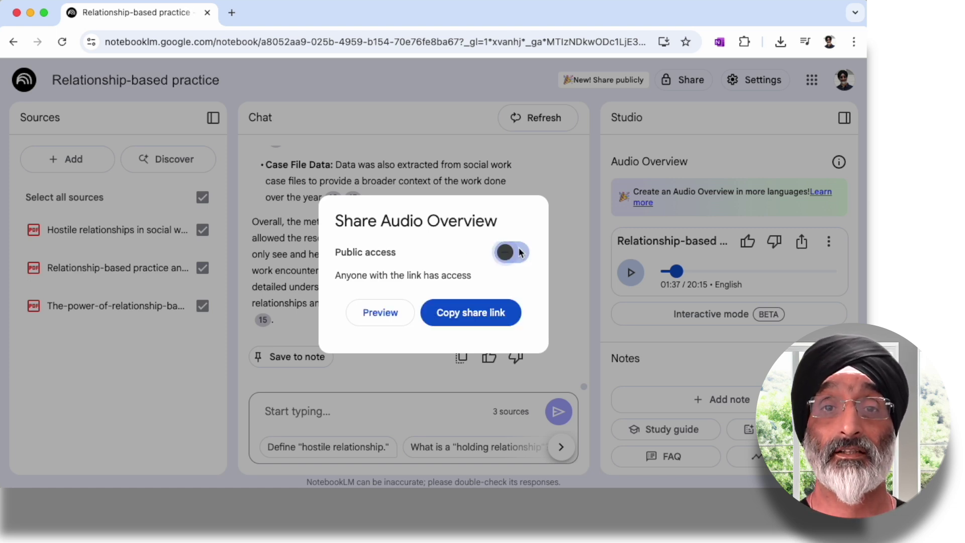
{"action": "left_click", "coordinate": [477, 319]}
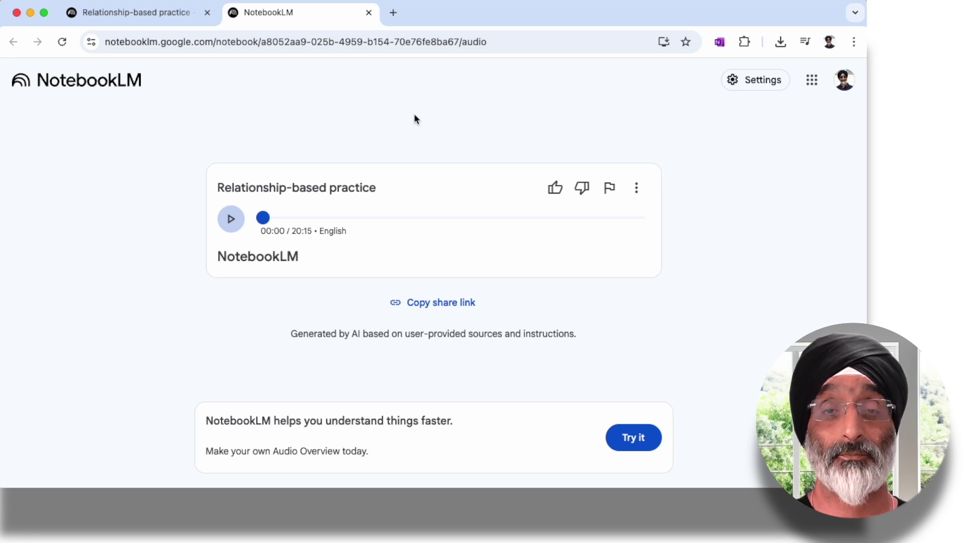
{"action": "left_click", "coordinate": [368, 12]}
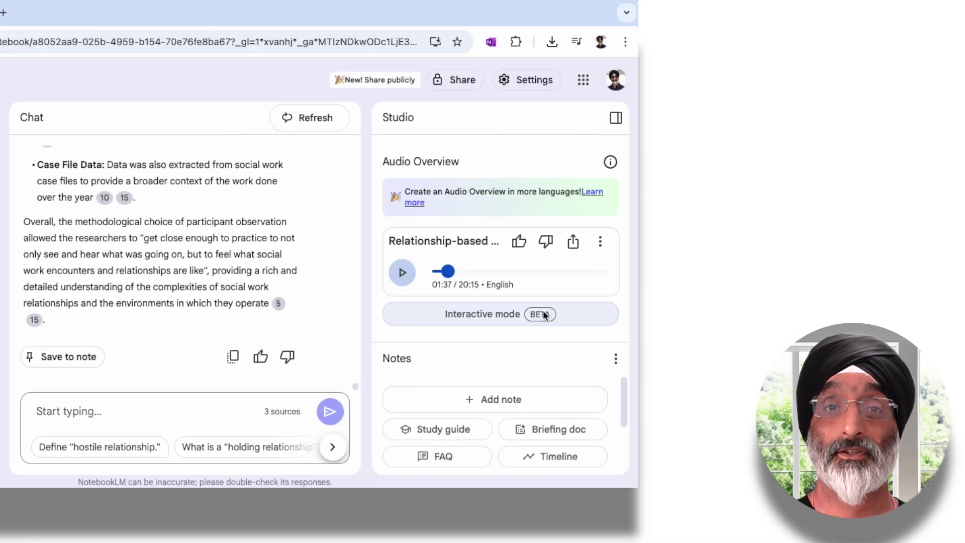
Start the Audio Overview in interactive mode and join the two hosts' conversation.
{"action": "left_click", "coordinate": [544, 314]}
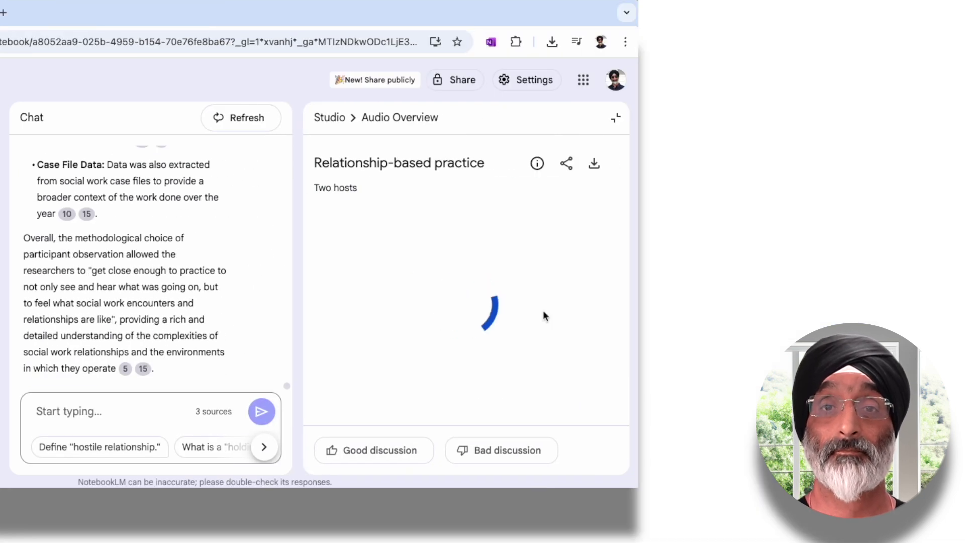
{"action": "left_click", "coordinate": [374, 427]}
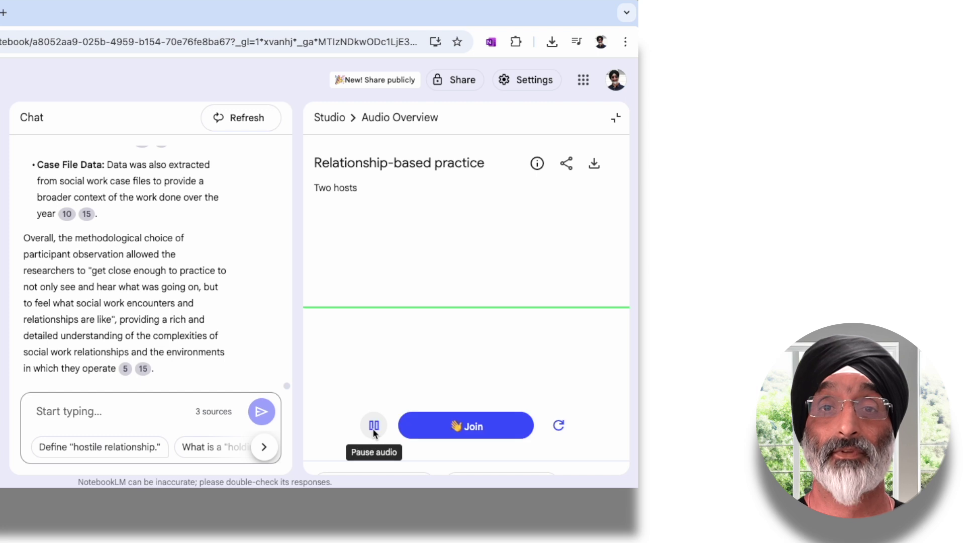
{"action": "left_click", "coordinate": [490, 432]}
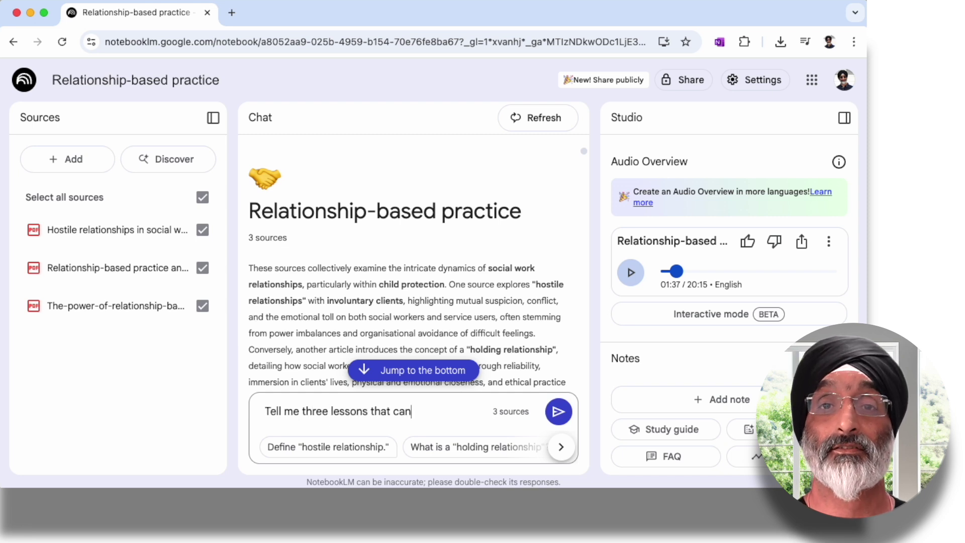
Ask the chat "Tell me three lessons that can help me develop my relationship-based practice.".
{"action": "type", "text": "ll me three lessons that can help me develop my relationship-based practice."}
{"action": "key", "text": "Return"}
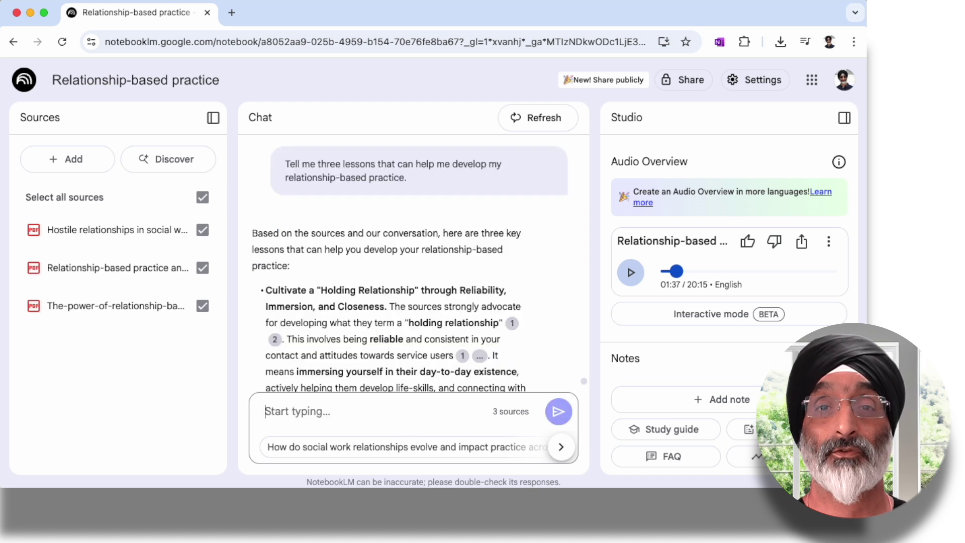
{"action": "scroll", "coordinate": [334, 350], "scroll_direction": "down", "scroll_amount": 3}
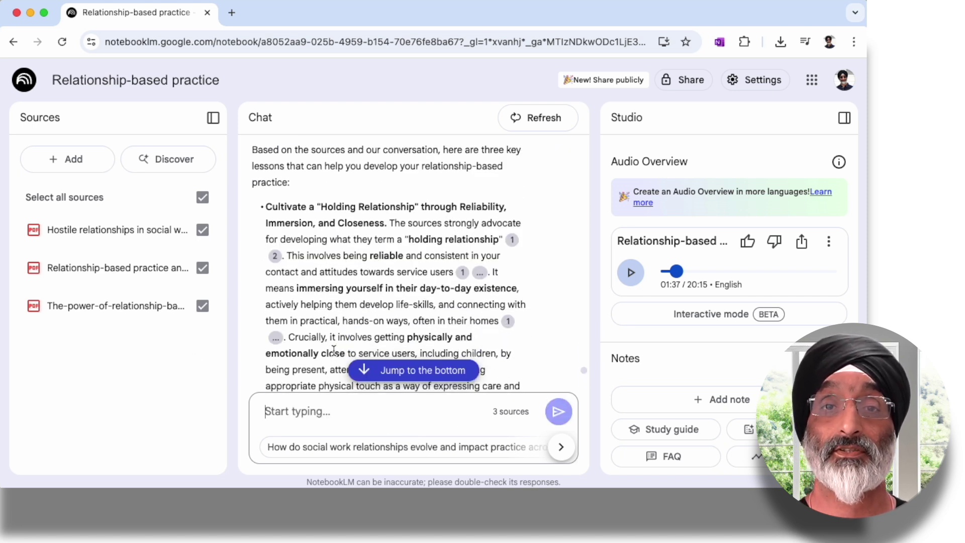
{"action": "scroll", "coordinate": [334, 351], "scroll_direction": "down", "scroll_amount": 2}
Open the first citation for "holding relationship" in the first lesson and read the cited abstract in the source.
{"action": "left_click", "coordinate": [510, 215]}
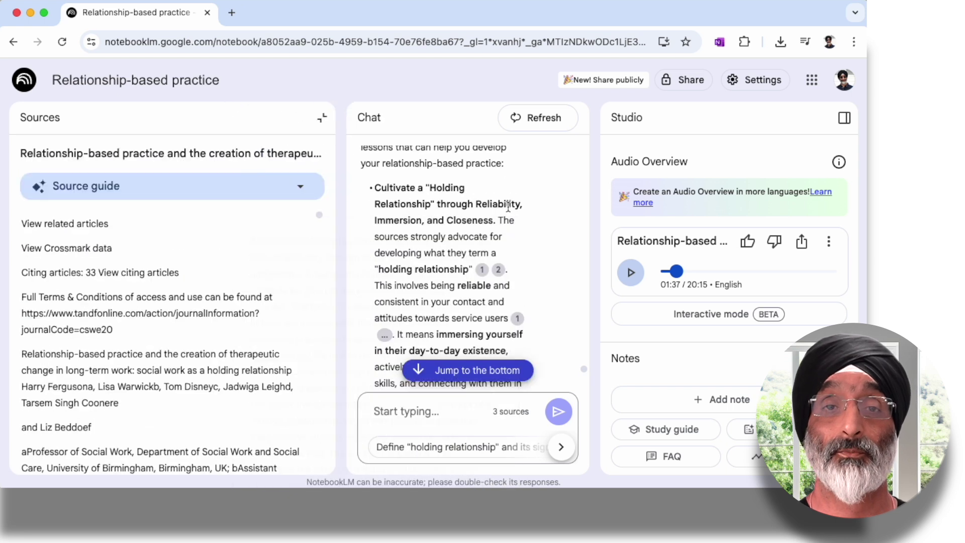
{"action": "scroll", "coordinate": [218, 294], "scroll_direction": "up", "scroll_amount": 6}
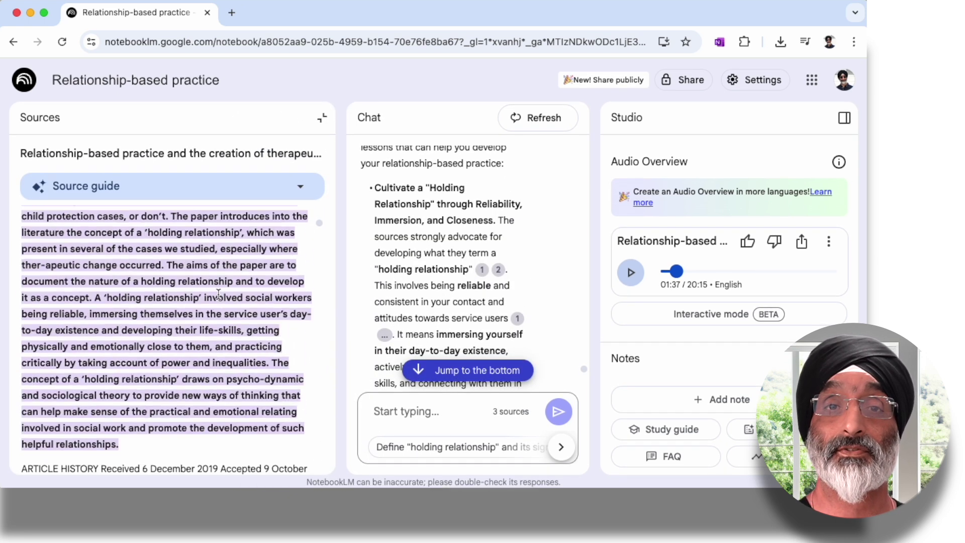
{"action": "scroll", "coordinate": [218, 295], "scroll_direction": "up", "scroll_amount": 3}
{"action": "scroll", "coordinate": [547, 264], "scroll_direction": "down", "scroll_amount": 2}
{"action": "scroll", "coordinate": [547, 263], "scroll_direction": "down", "scroll_amount": 5}
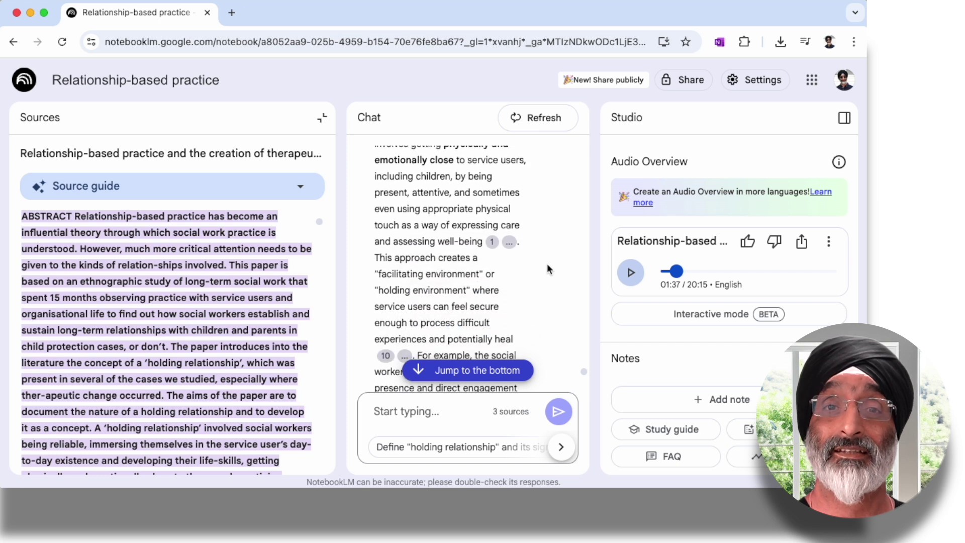
Read the second and third lessons, checking citations 2, 5 and 17 on power imbalances, ethical holding and the "reliable hate object".
{"action": "scroll", "coordinate": [547, 263], "scroll_direction": "down", "scroll_amount": 8}
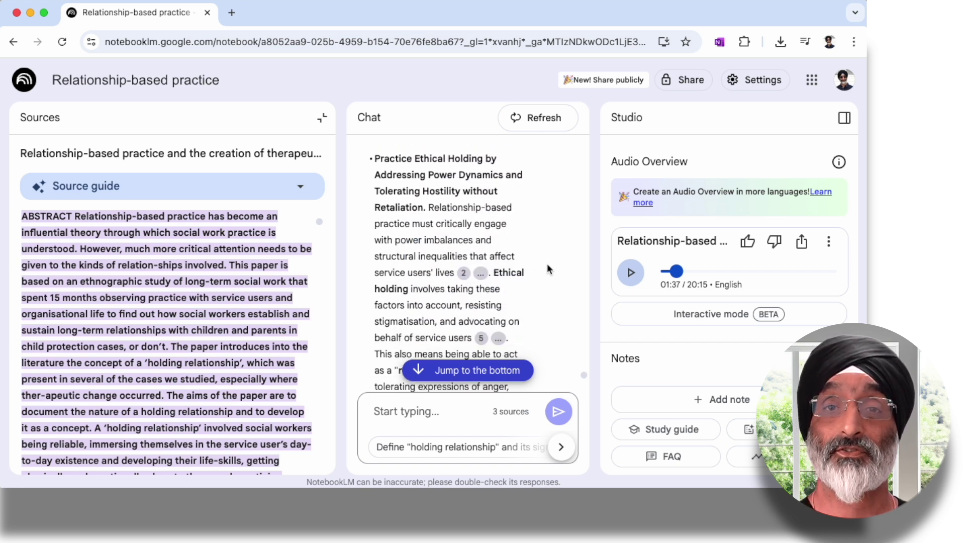
{"action": "scroll", "coordinate": [547, 263], "scroll_direction": "down", "scroll_amount": 1}
{"action": "mouse_move", "coordinate": [466, 245]}
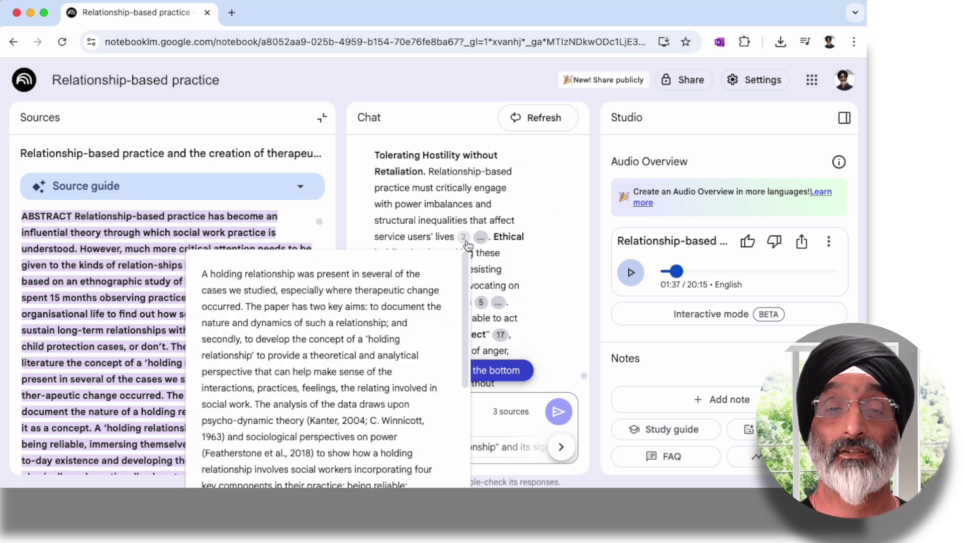
{"action": "left_click", "coordinate": [481, 304]}
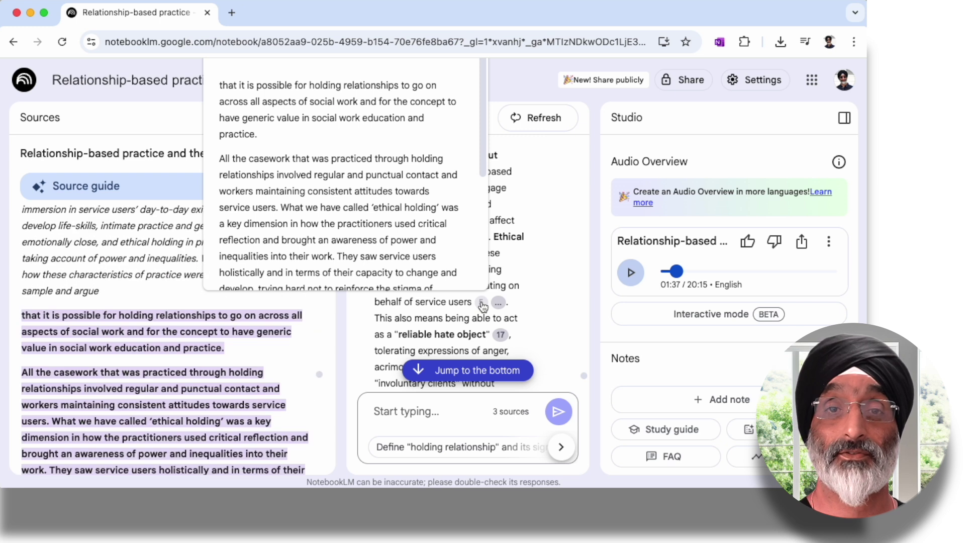
{"action": "scroll", "coordinate": [557, 318], "scroll_direction": "down", "scroll_amount": 4}
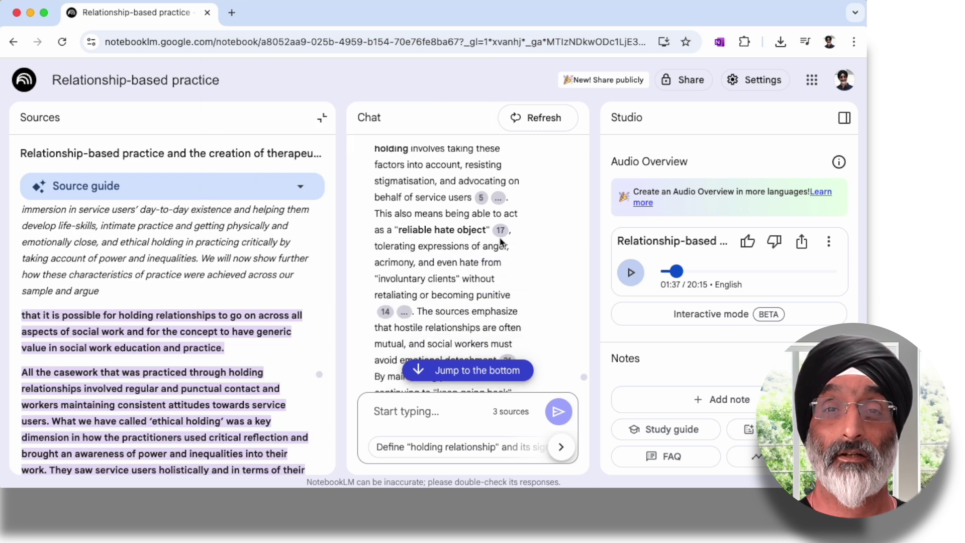
{"action": "left_click", "coordinate": [501, 241]}
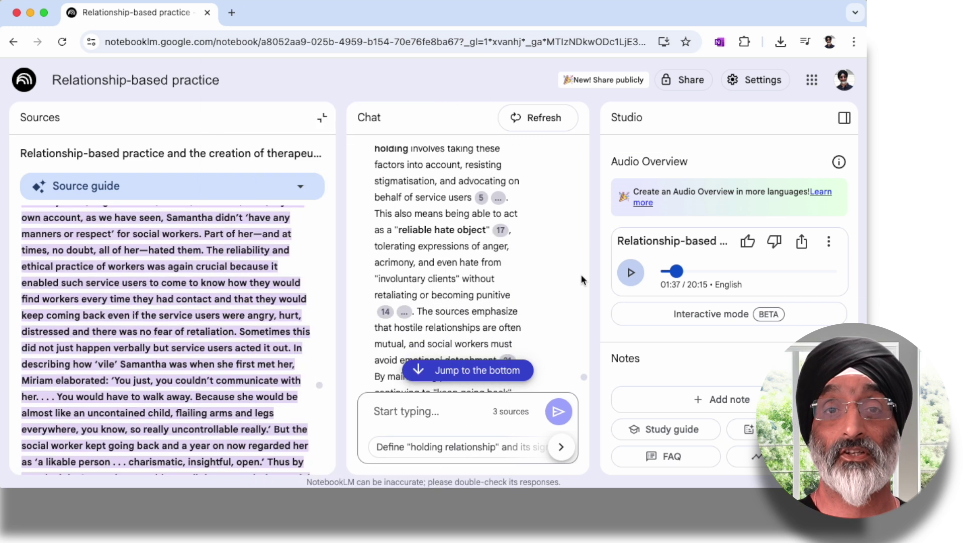
{"action": "scroll", "coordinate": [581, 273], "scroll_direction": "down", "scroll_amount": 5}
{"action": "scroll", "coordinate": [580, 274], "scroll_direction": "down", "scroll_amount": 5}
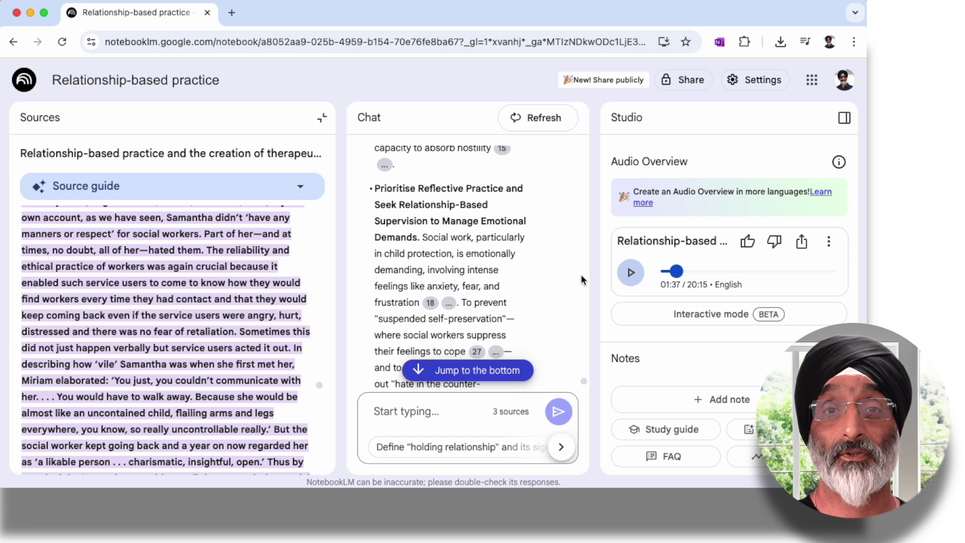
Browse the suggested follow-up questions and read the three-lessons answer through to its end.
{"action": "left_click", "coordinate": [562, 447]}
{"action": "left_click", "coordinate": [565, 449]}
{"action": "left_click", "coordinate": [566, 449]}
{"action": "scroll", "coordinate": [566, 306], "scroll_direction": "down", "scroll_amount": 10}
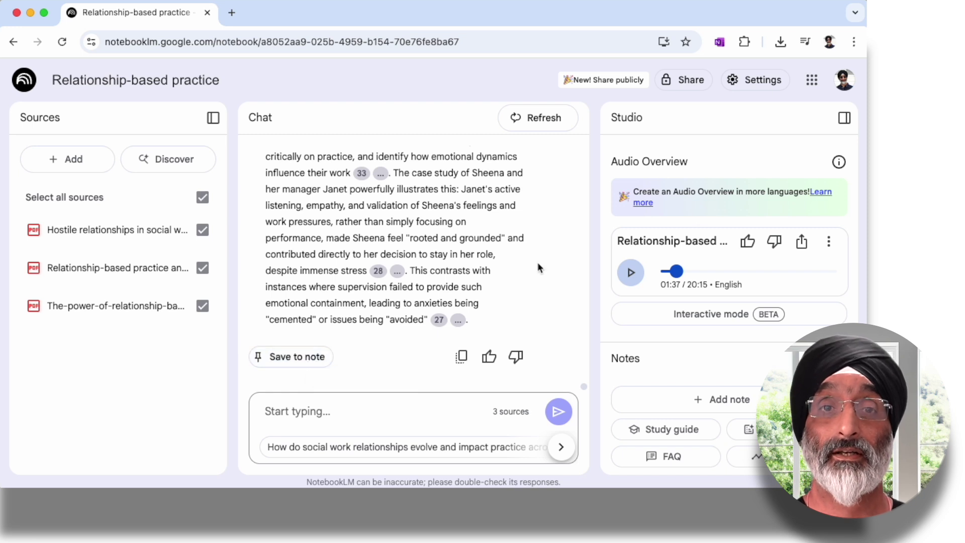
Collapse the Studio, open the saved note "Lessons in Relationship-Based Social Work Practice" and read it to the end.
{"action": "left_click", "coordinate": [845, 118]}
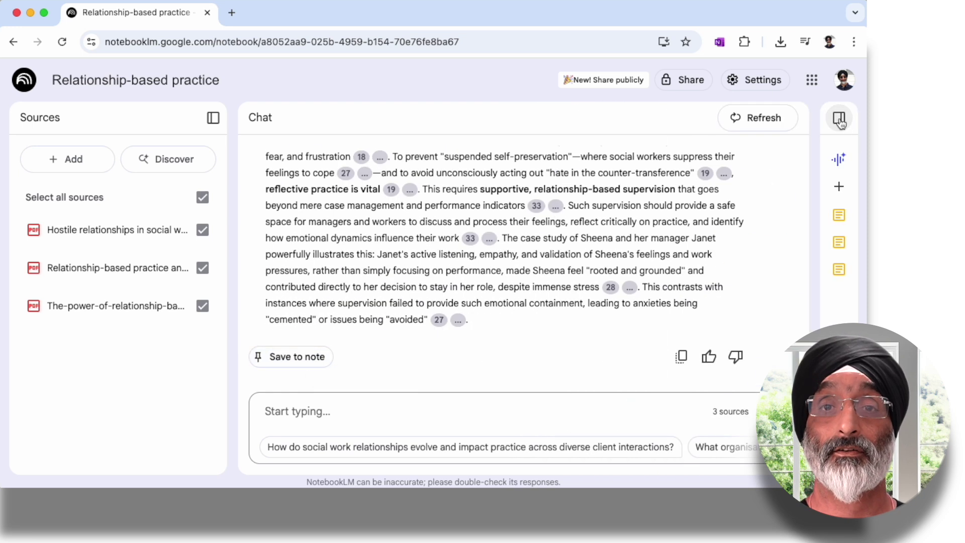
{"action": "left_click", "coordinate": [842, 244]}
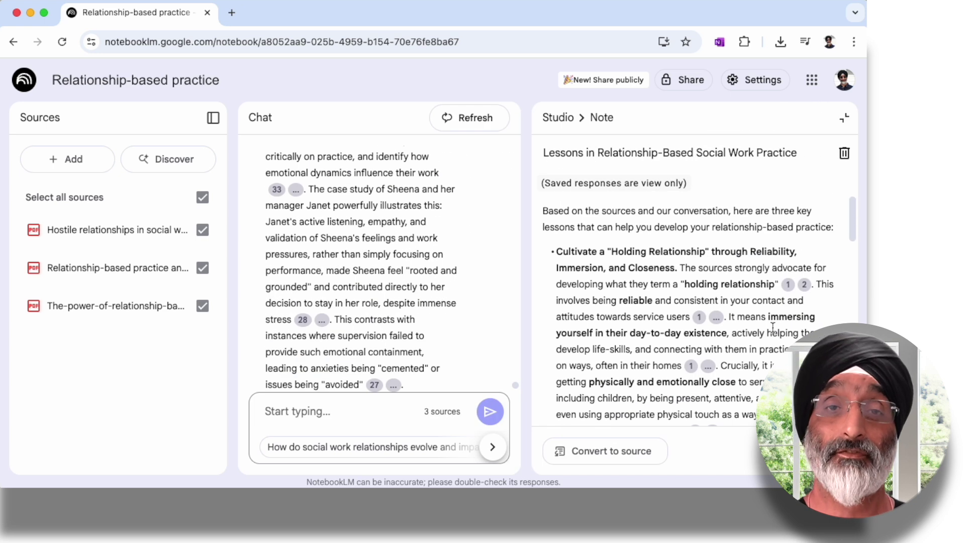
{"action": "scroll", "coordinate": [768, 350], "scroll_direction": "down", "scroll_amount": 10}
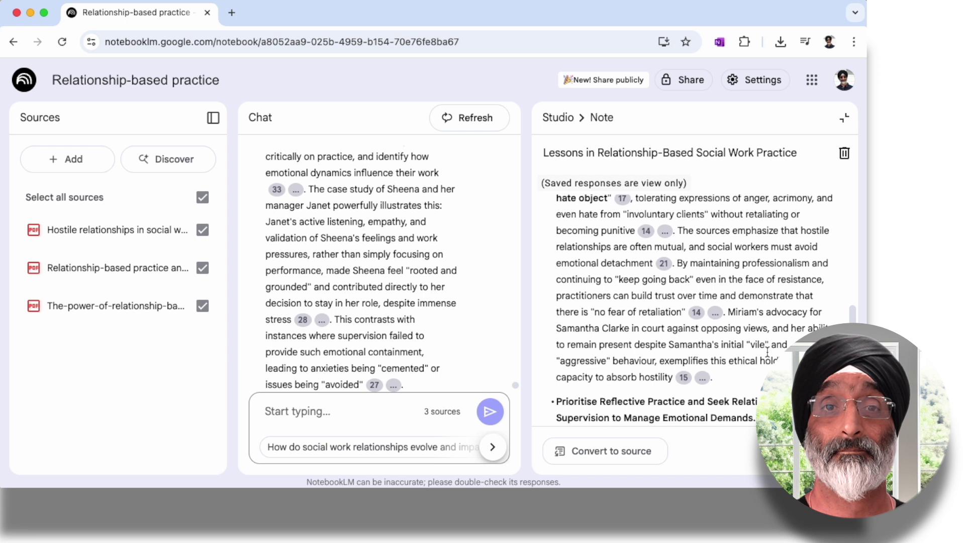
{"action": "scroll", "coordinate": [768, 354], "scroll_direction": "down", "scroll_amount": 8}
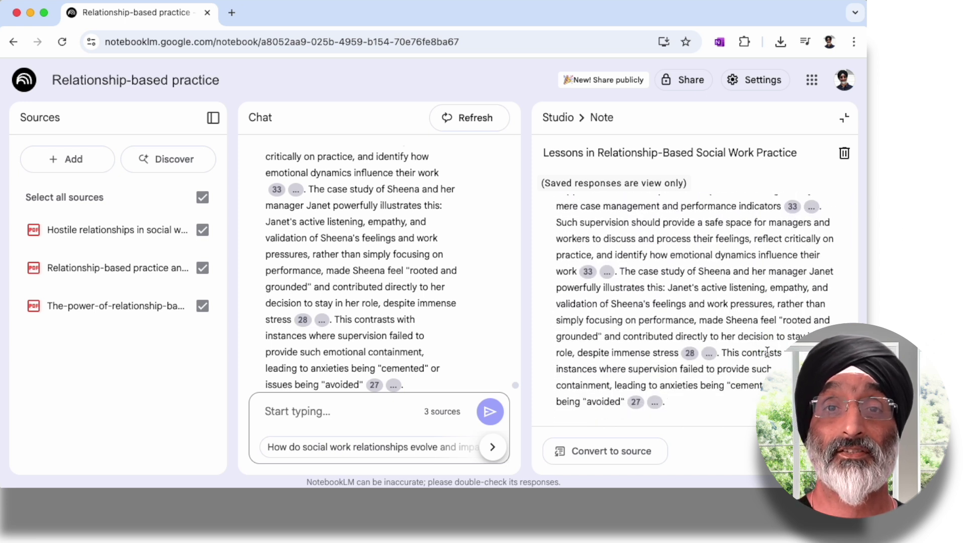